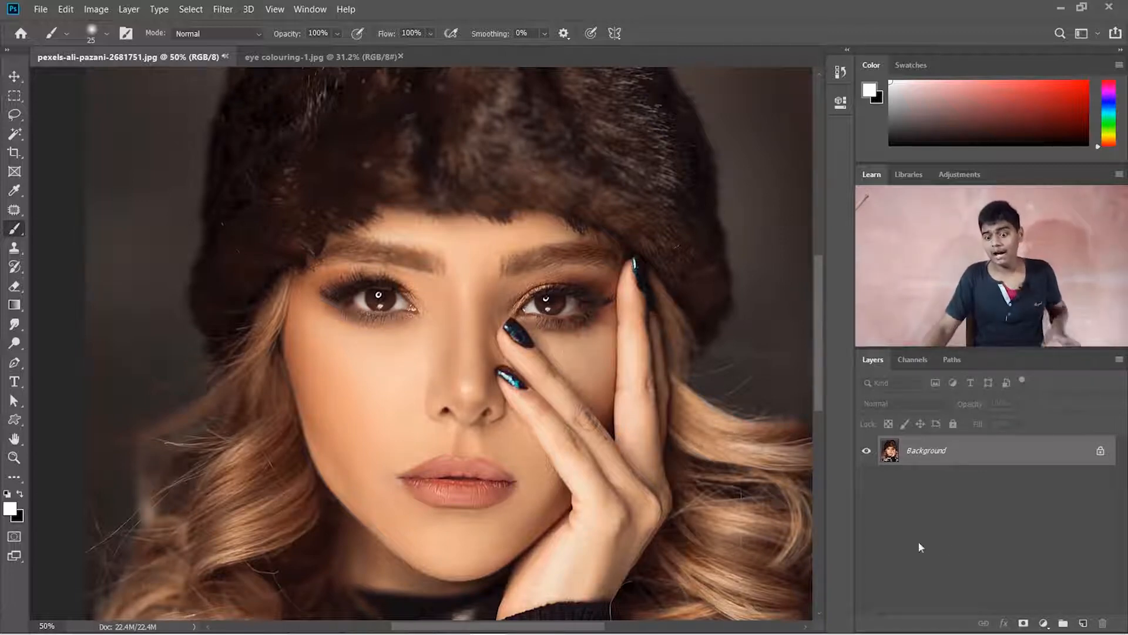
- Add a Brightness/Contrast adjustment layer with brightness 88 and invert its layer mask to black
{"action": "left_click", "coordinate": [1049, 623]}
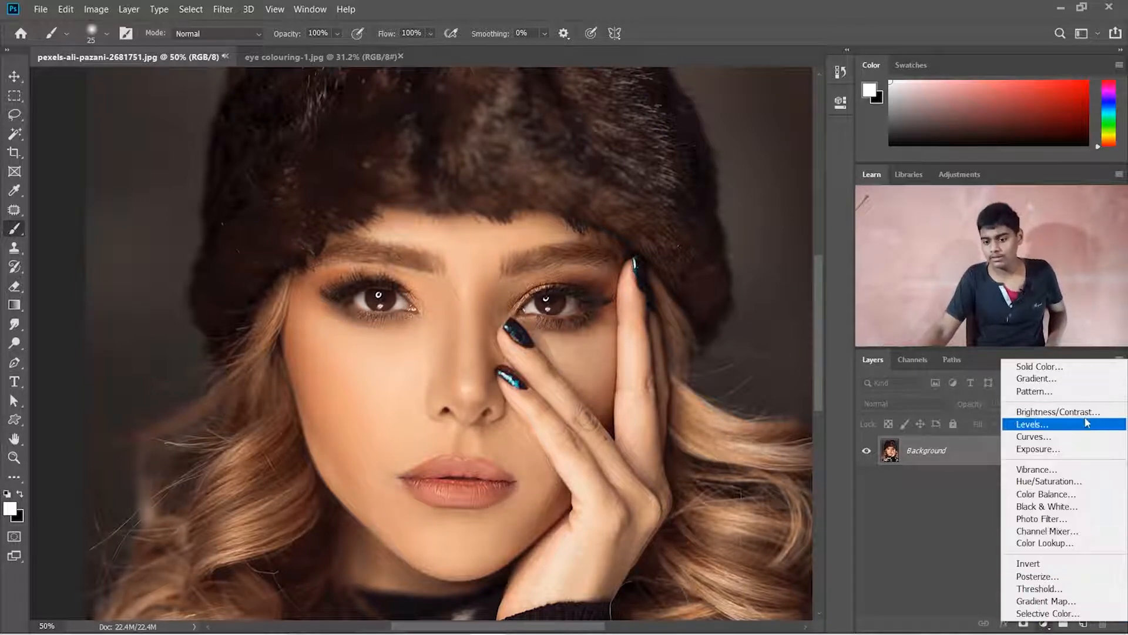
{"action": "left_click", "coordinate": [1085, 414]}
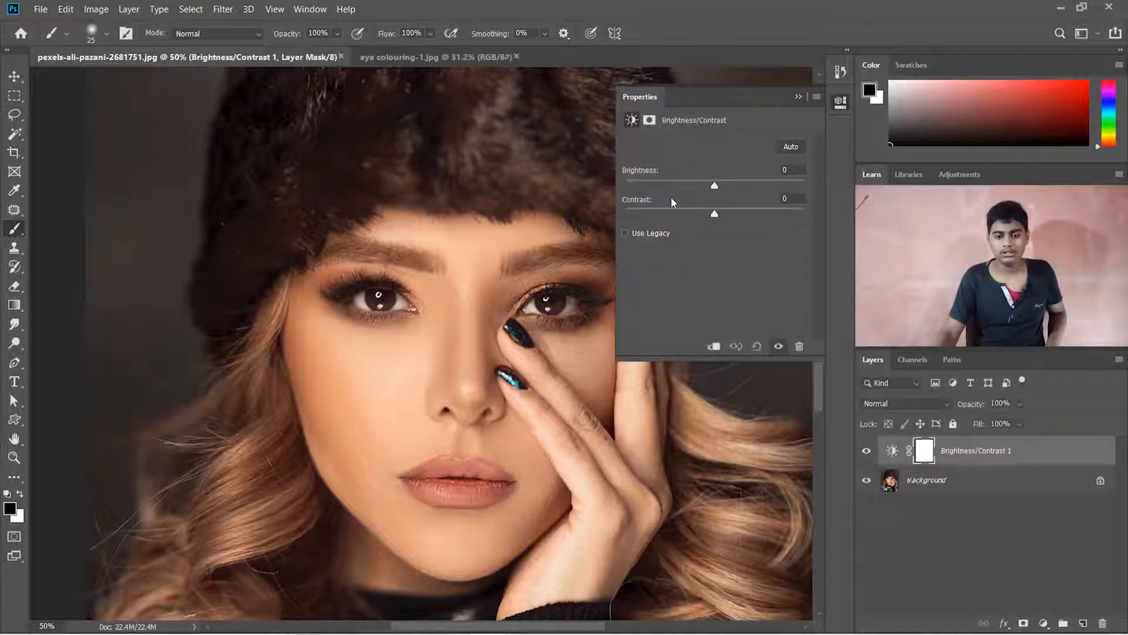
{"action": "left_click_drag", "start_coordinate": [715, 187], "coordinate": [767, 187]}
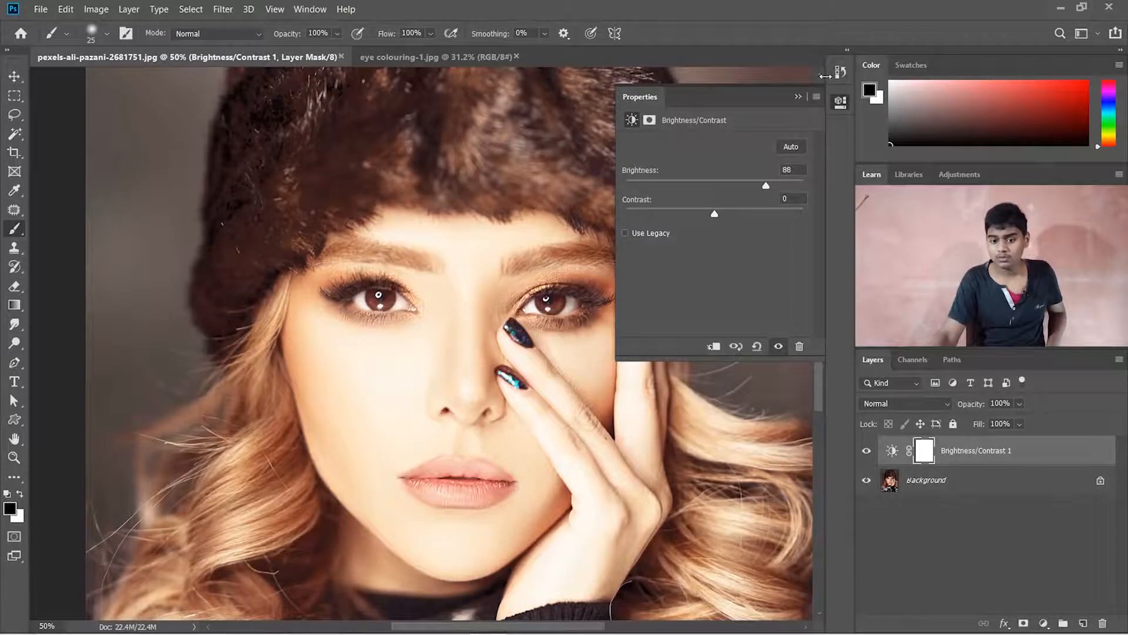
{"action": "left_click", "coordinate": [797, 97]}
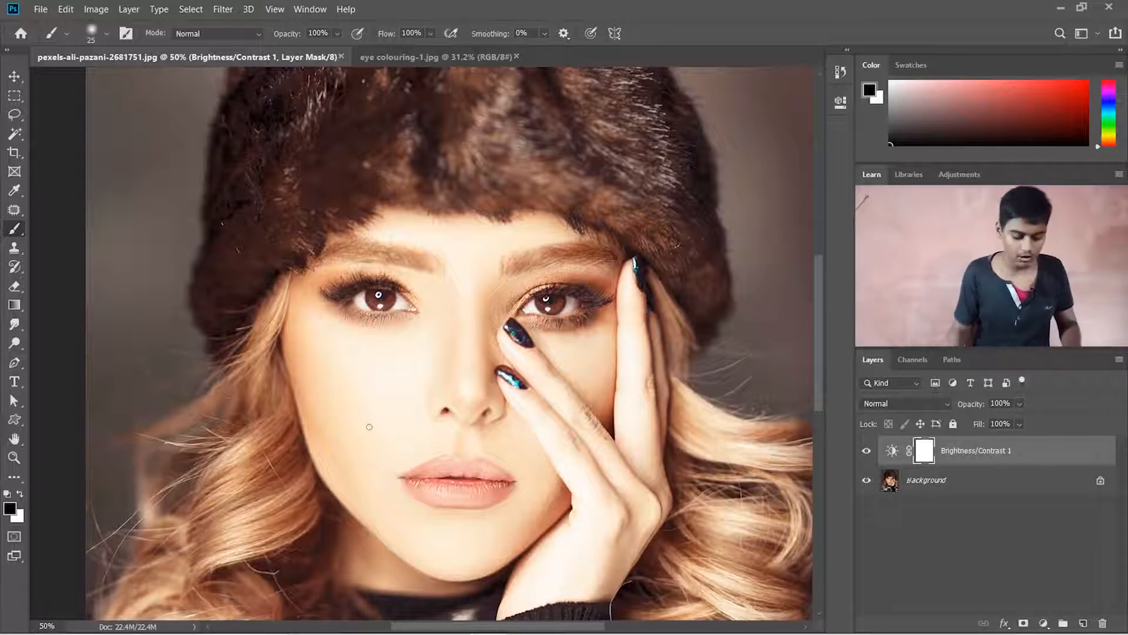
{"action": "key", "text": "ctrl+i"}
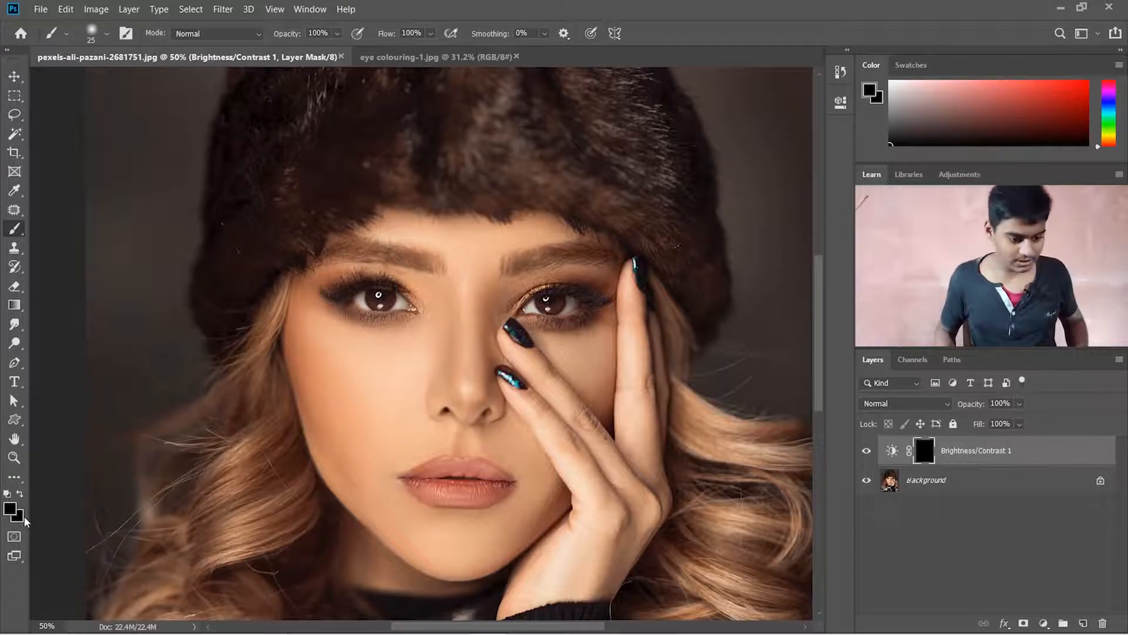
{"action": "key", "text": "x"}
{"action": "key", "text": "x"}
{"action": "key", "text": "x"}
{"action": "key", "text": "x"}
{"action": "key", "text": "x"}
{"action": "key", "text": "x"}
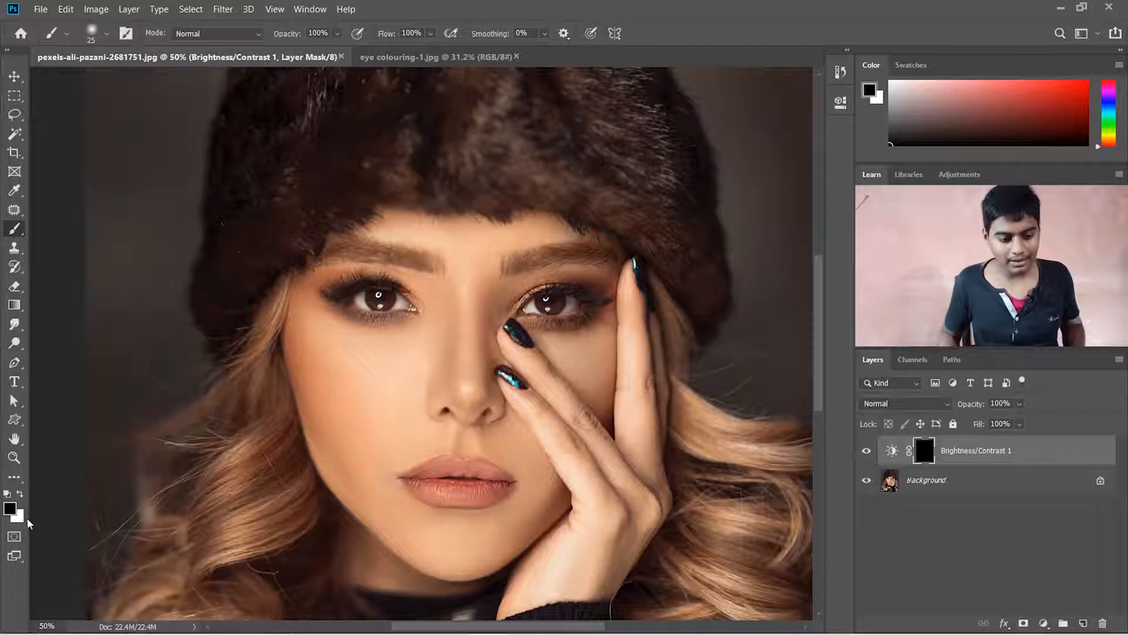
- Brush white on the Brightness/Contrast mask over the iris of the eye away from the hand to brighten it
{"action": "key", "text": "x"}
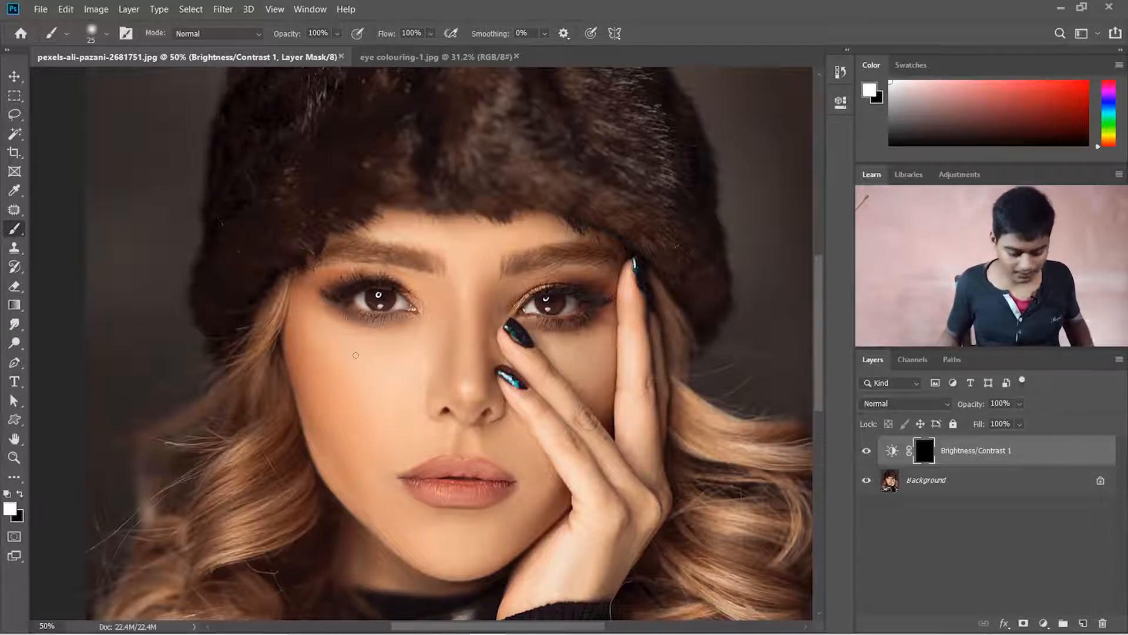
{"action": "scroll", "coordinate": [356, 359], "scroll_direction": "up", "scroll_amount": 3}
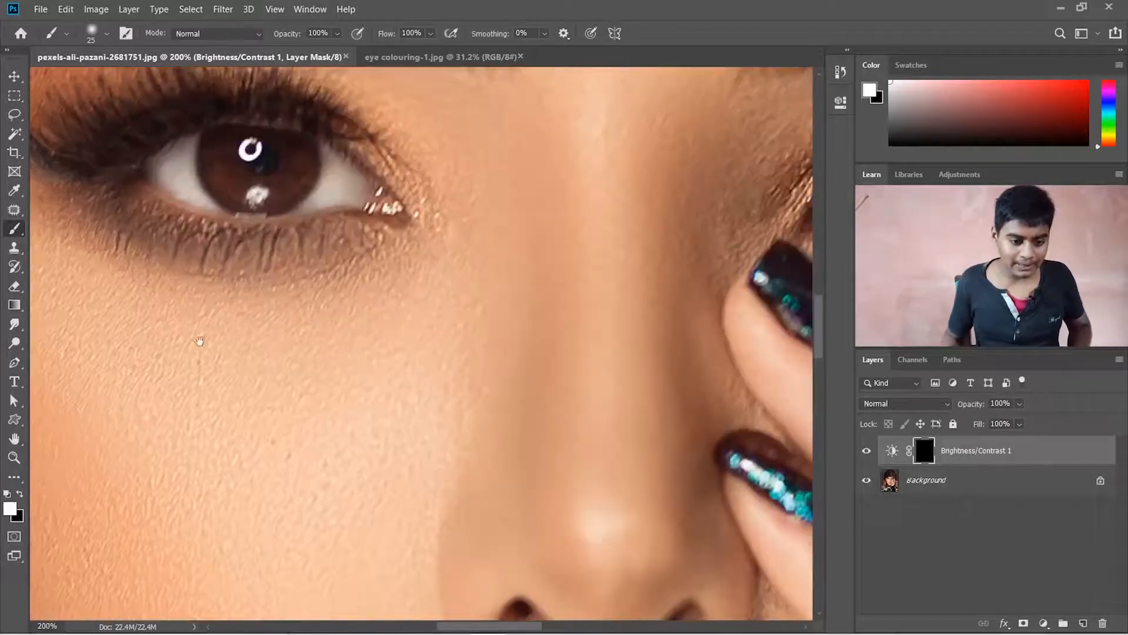
{"action": "left_click_drag", "start_coordinate": [200, 341], "coordinate": [385, 397]}
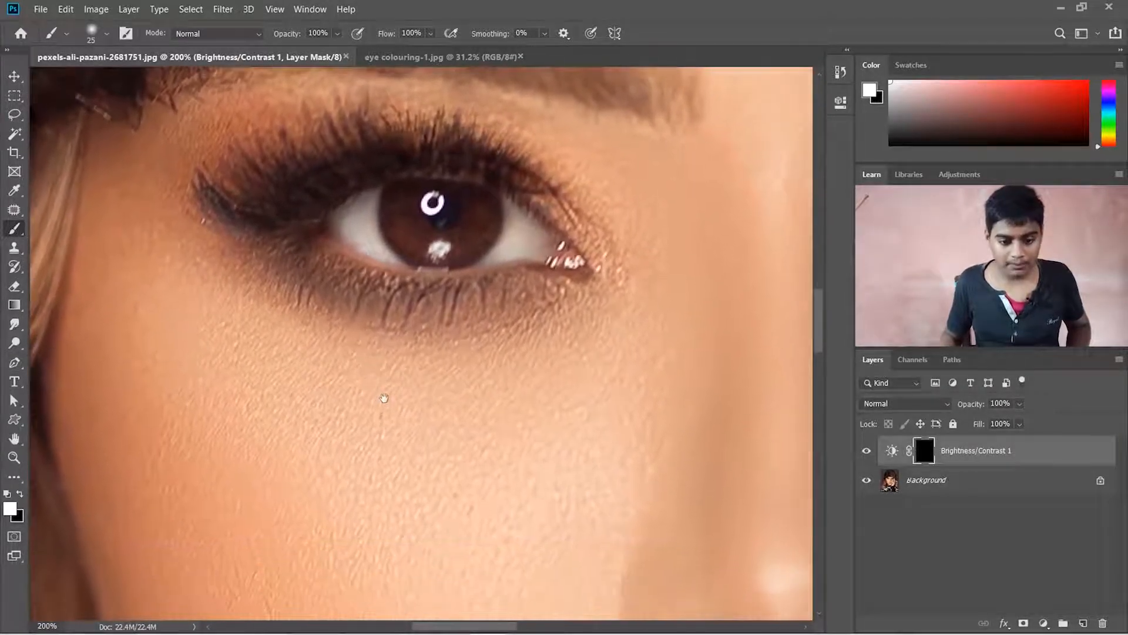
{"action": "mouse_move", "coordinate": [428, 181]}
{"action": "left_mouse_down"}
{"action": "mouse_move", "coordinate": [402, 228]}
{"action": "mouse_move", "coordinate": [434, 239]}
{"action": "mouse_move", "coordinate": [407, 209]}
{"action": "mouse_move", "coordinate": [407, 184]}
{"action": "mouse_move", "coordinate": [430, 241]}
{"action": "mouse_move", "coordinate": [453, 248]}
{"action": "mouse_move", "coordinate": [479, 185]}
{"action": "mouse_move", "coordinate": [462, 222]}
{"action": "mouse_move", "coordinate": [490, 198]}
{"action": "mouse_move", "coordinate": [485, 238]}
{"action": "mouse_move", "coordinate": [449, 250]}
{"action": "left_mouse_up"}
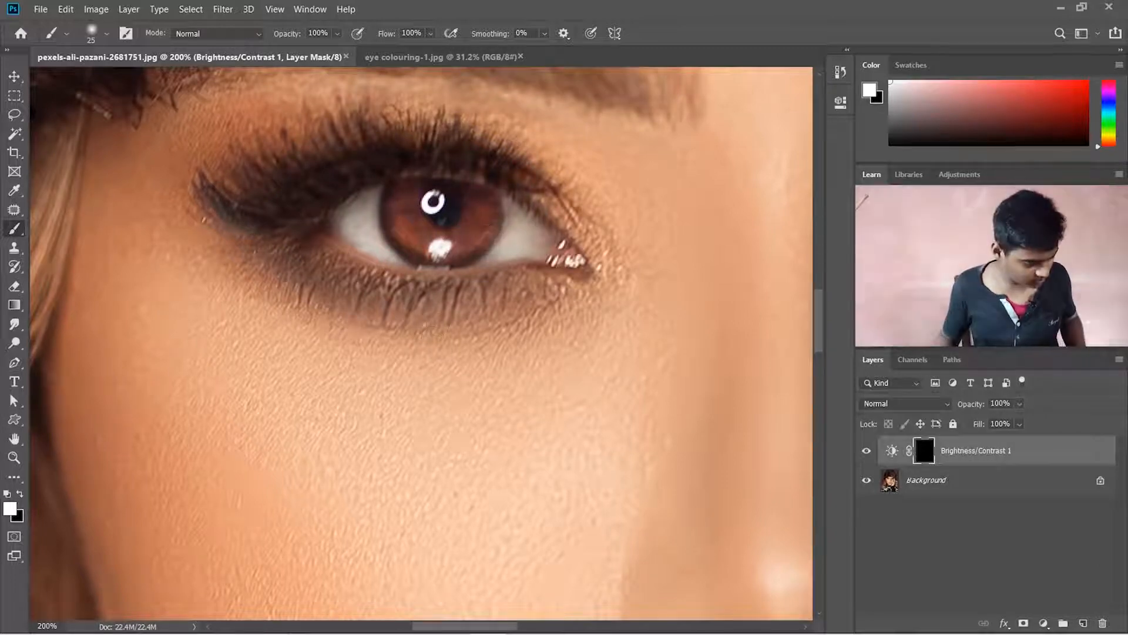
{"action": "mouse_move", "coordinate": [480, 179]}
{"action": "left_mouse_down"}
{"action": "mouse_move", "coordinate": [396, 177]}
{"action": "mouse_move", "coordinate": [447, 174]}
{"action": "mouse_move", "coordinate": [474, 183]}
{"action": "mouse_move", "coordinate": [393, 185]}
{"action": "mouse_move", "coordinate": [479, 190]}
{"action": "mouse_move", "coordinate": [421, 210]}
{"action": "left_mouse_up"}
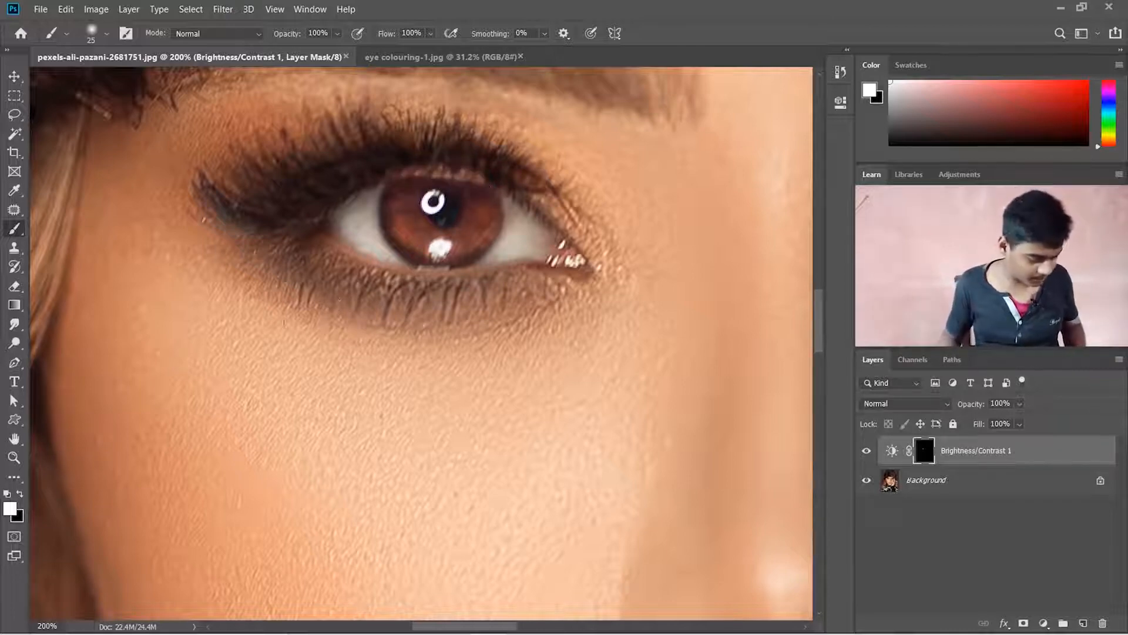
- Brush black on the Brightness/Contrast mask around that iris's edges to remove the brightening from the eyelid and eye white
{"action": "key", "text": "x"}
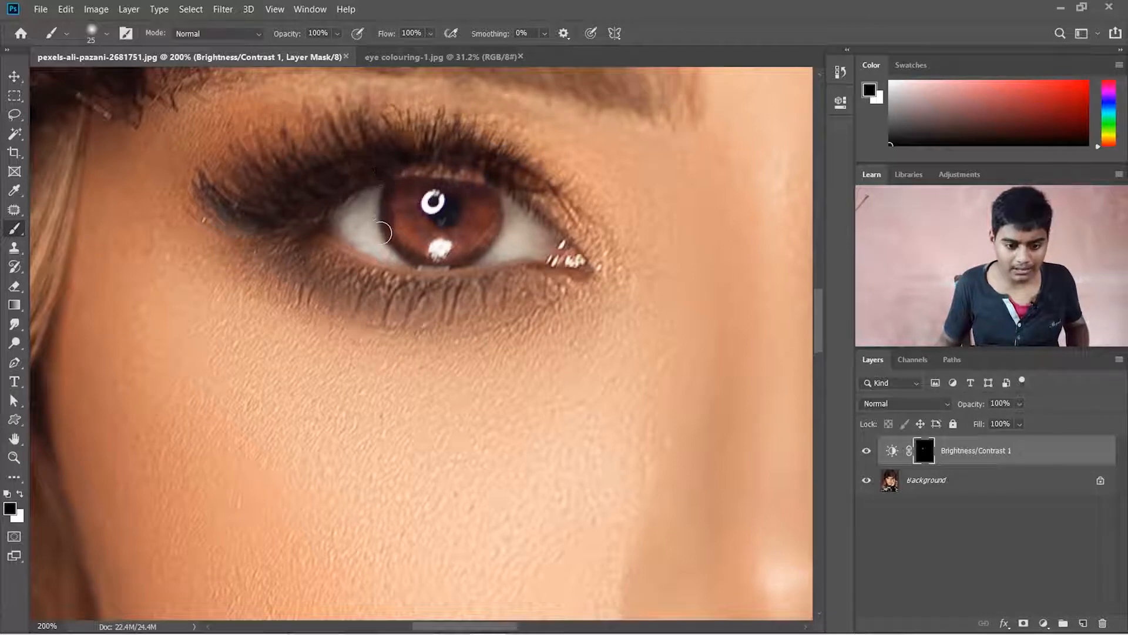
{"action": "left_click_drag", "start_coordinate": [404, 261], "coordinate": [460, 270]}
{"action": "mouse_move", "coordinate": [506, 239]}
{"action": "left_mouse_down"}
{"action": "mouse_move", "coordinate": [505, 180]}
{"action": "mouse_move", "coordinate": [498, 234]}
{"action": "left_mouse_up"}
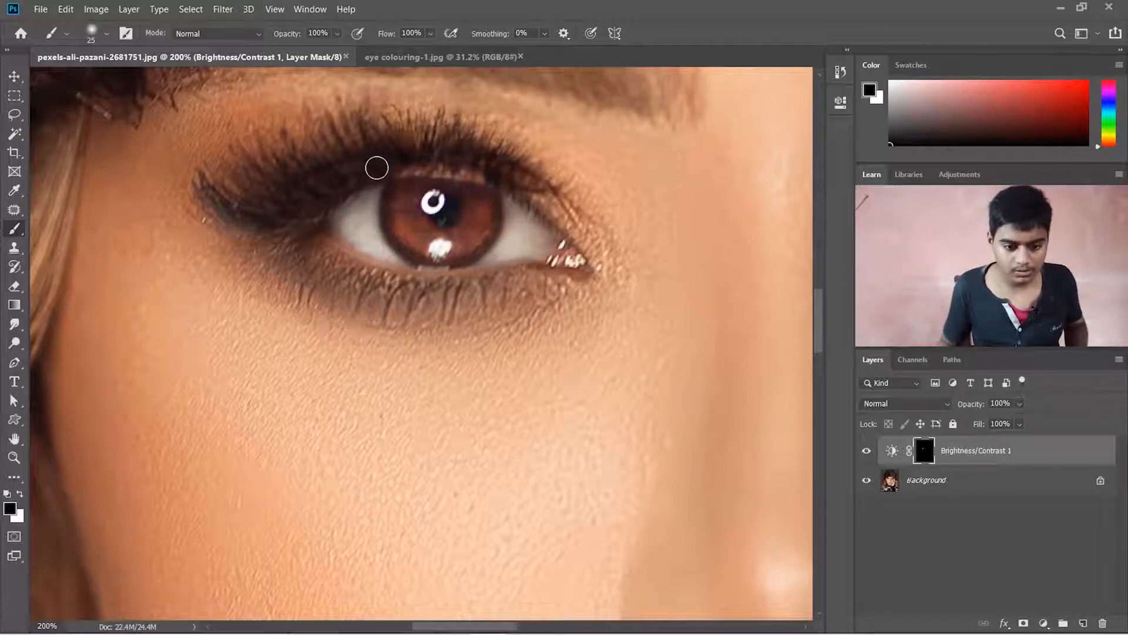
{"action": "left_click_drag", "start_coordinate": [378, 168], "coordinate": [502, 182]}
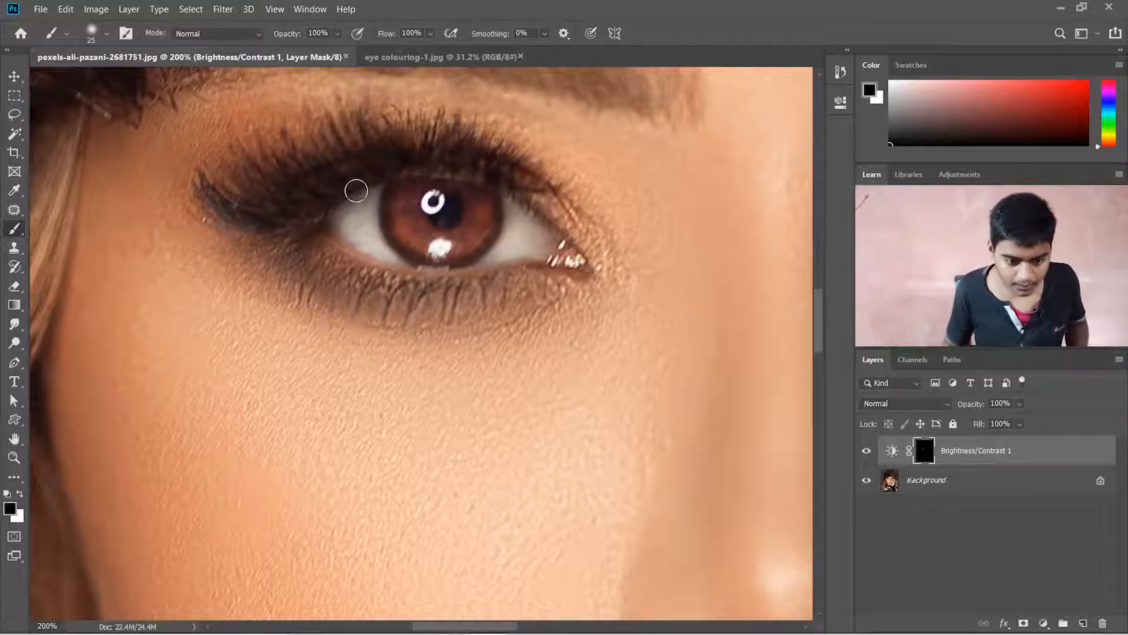
{"action": "mouse_move", "coordinate": [377, 189]}
{"action": "left_mouse_down"}
{"action": "mouse_move", "coordinate": [400, 255]}
{"action": "mouse_move", "coordinate": [480, 265]}
{"action": "left_mouse_up"}
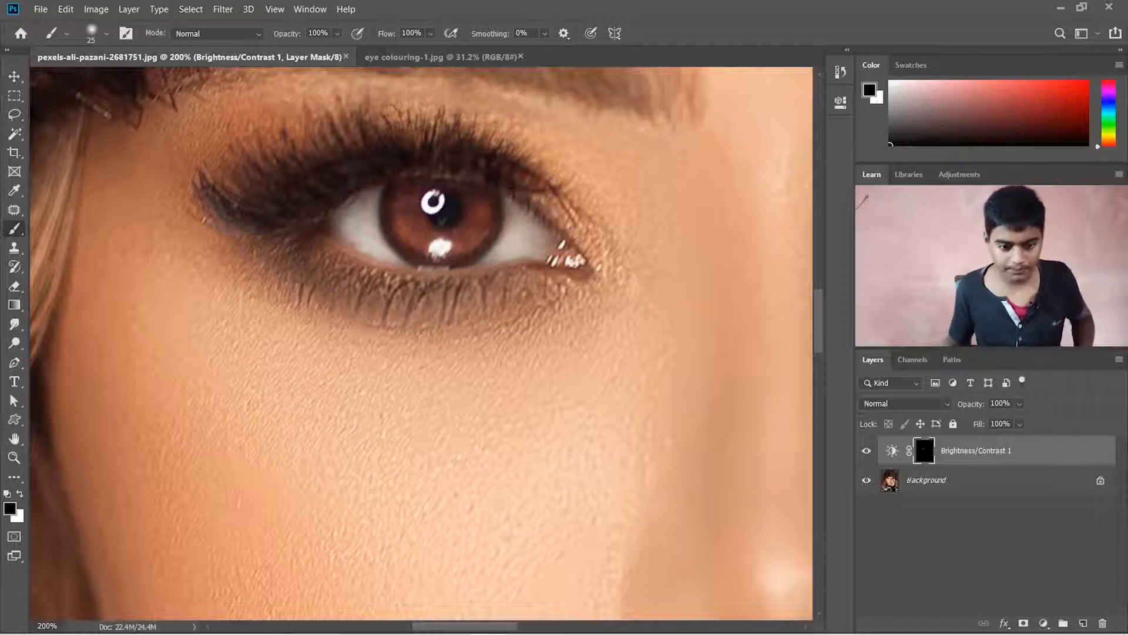
- Brighten the iris of the eye beside the fingers with white on the Brightness/Contrast mask, and clean up its edge and pupil with black
{"action": "left_click_drag", "start_coordinate": [685, 447], "coordinate": [111, 458]}
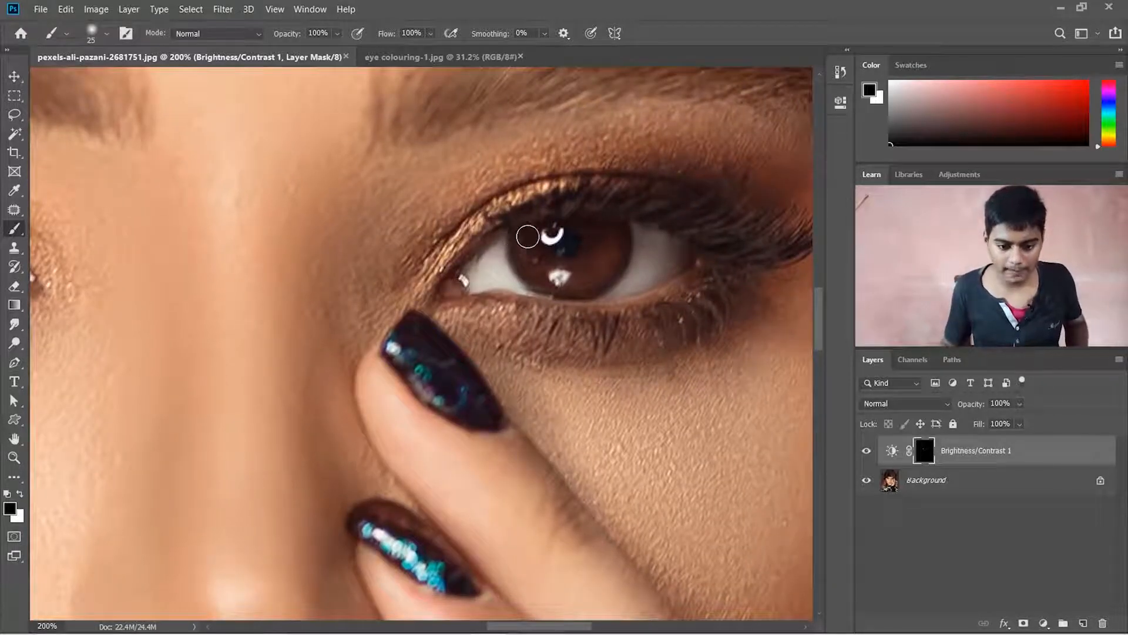
{"action": "key", "text": "x"}
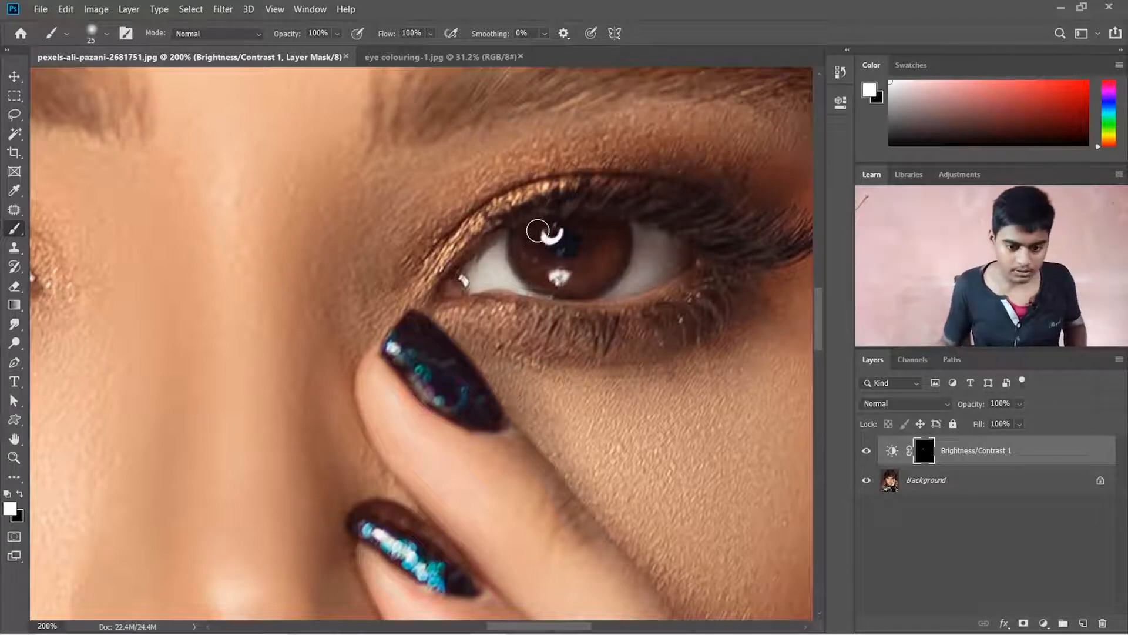
{"action": "mouse_move", "coordinate": [538, 231]}
{"action": "left_mouse_down"}
{"action": "mouse_move", "coordinate": [547, 265]}
{"action": "mouse_move", "coordinate": [578, 264]}
{"action": "mouse_move", "coordinate": [593, 230]}
{"action": "mouse_move", "coordinate": [594, 260]}
{"action": "mouse_move", "coordinate": [615, 231]}
{"action": "mouse_move", "coordinate": [603, 263]}
{"action": "mouse_move", "coordinate": [570, 265]}
{"action": "mouse_move", "coordinate": [538, 255]}
{"action": "mouse_move", "coordinate": [536, 230]}
{"action": "mouse_move", "coordinate": [533, 267]}
{"action": "mouse_move", "coordinate": [593, 276]}
{"action": "mouse_move", "coordinate": [614, 242]}
{"action": "left_mouse_up"}
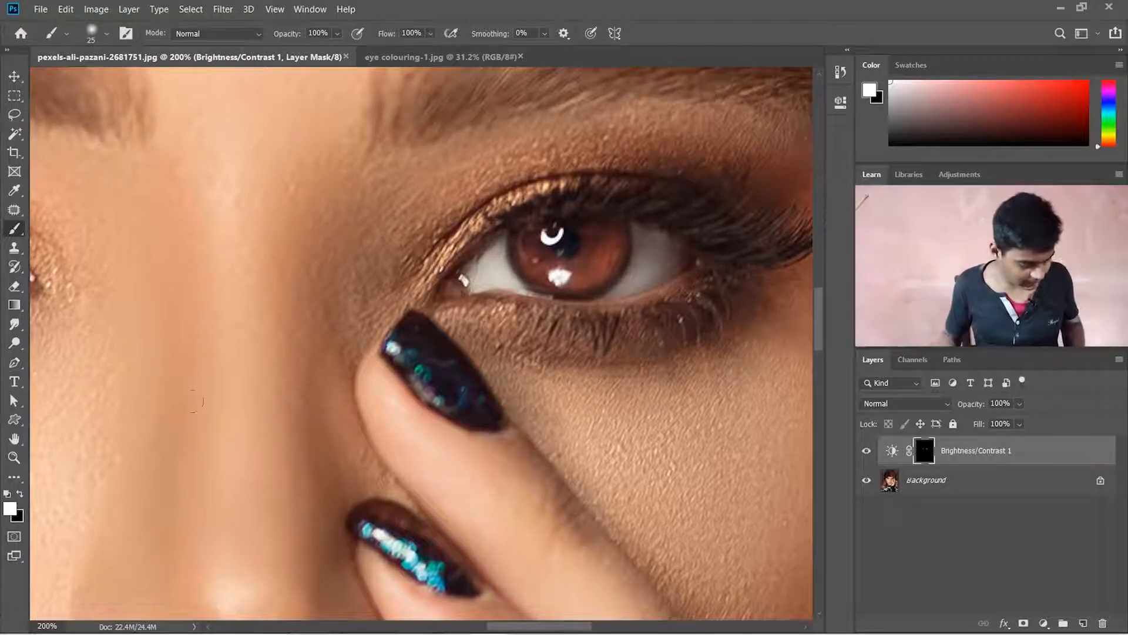
{"action": "key", "text": "x"}
{"action": "mouse_move", "coordinate": [506, 229]}
{"action": "left_mouse_down"}
{"action": "mouse_move", "coordinate": [528, 282]}
{"action": "mouse_move", "coordinate": [577, 310]}
{"action": "mouse_move", "coordinate": [607, 304]}
{"action": "mouse_move", "coordinate": [621, 285]}
{"action": "mouse_move", "coordinate": [639, 228]}
{"action": "mouse_move", "coordinate": [580, 259]}
{"action": "left_mouse_up"}
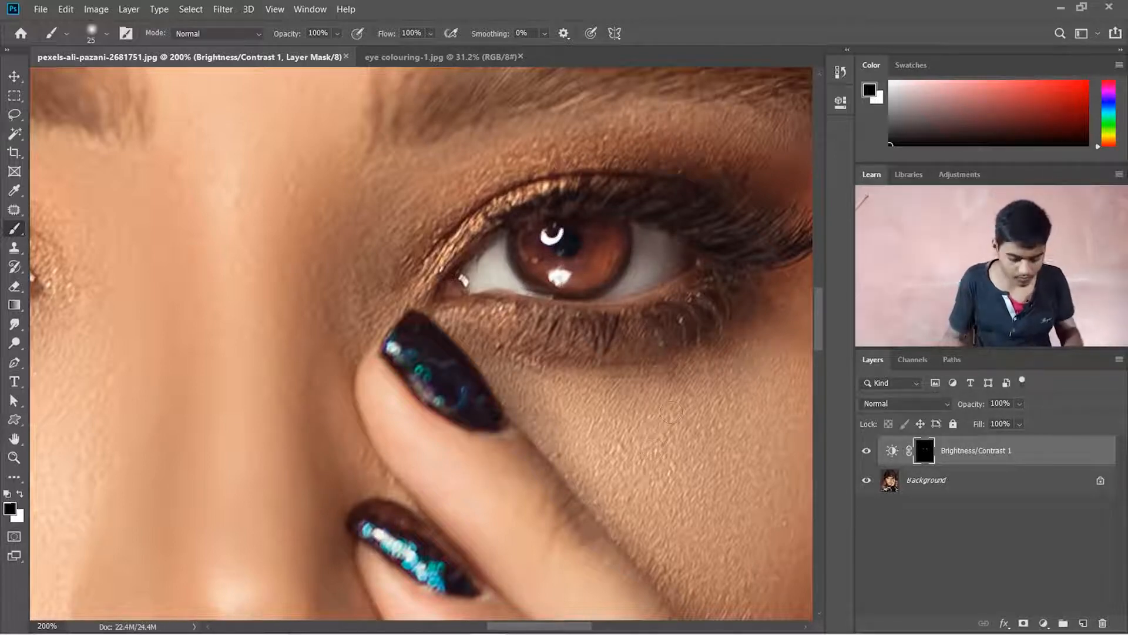
- Add a Hue/Saturation adjustment layer with hue -117 and invert its layer mask to black
{"action": "key", "text": "ctrl+minus"}
{"action": "key", "text": "ctrl+minus"}
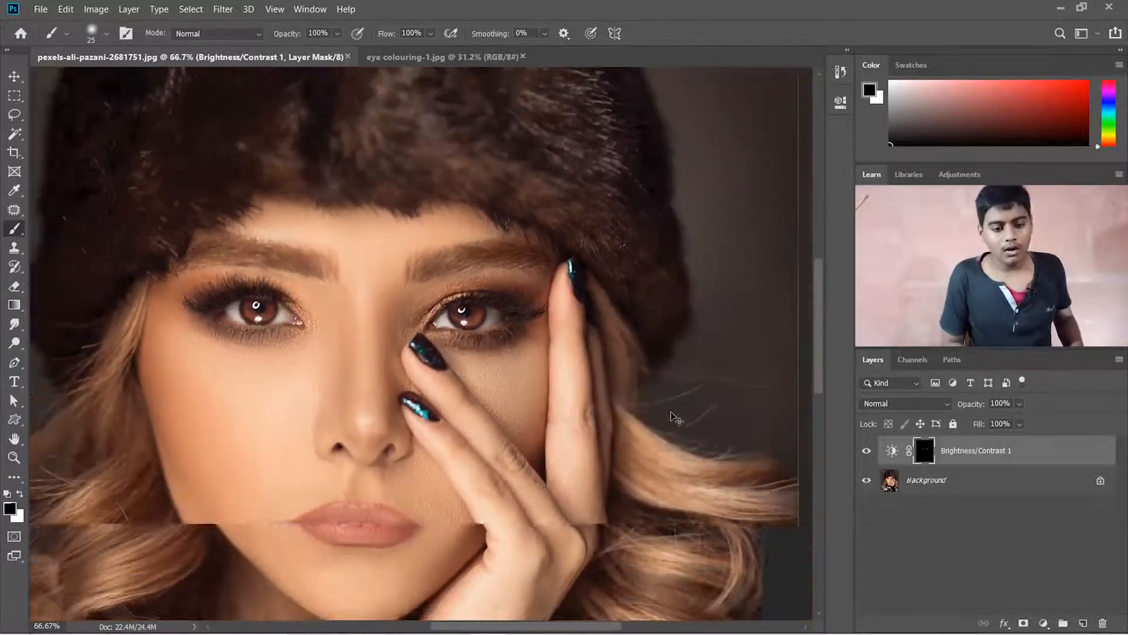
{"action": "key", "text": "ctrl+minus"}
{"action": "key", "text": "ctrl+minus"}
{"action": "key", "text": "ctrl+minus"}
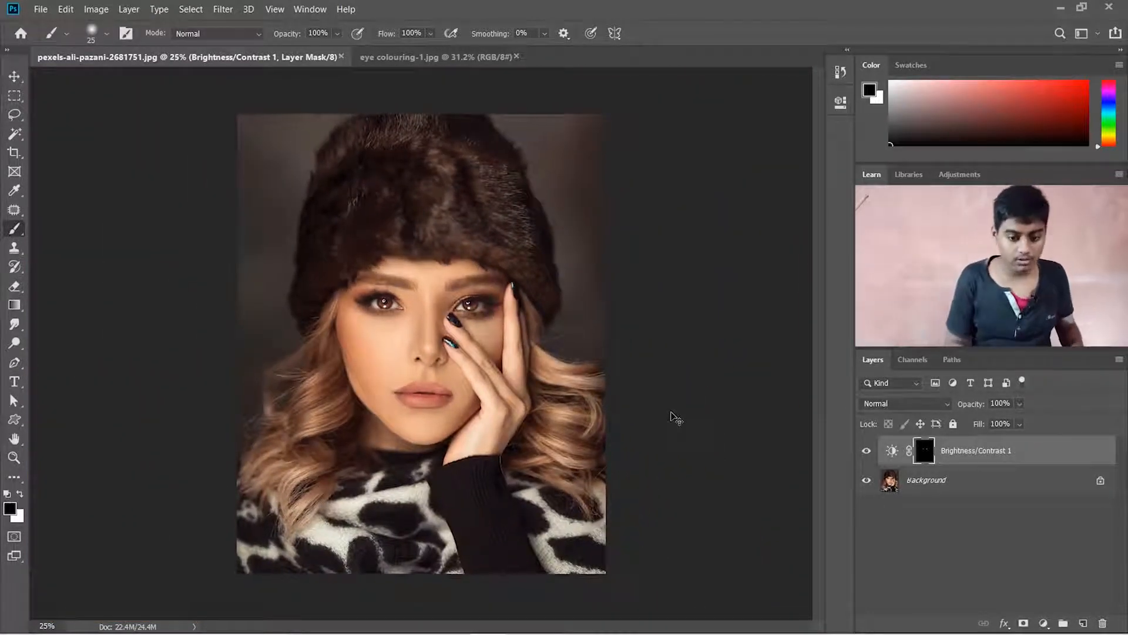
{"action": "key", "text": "ctrl+plus"}
{"action": "left_click", "coordinate": [1044, 623]}
{"action": "left_click", "coordinate": [1052, 490]}
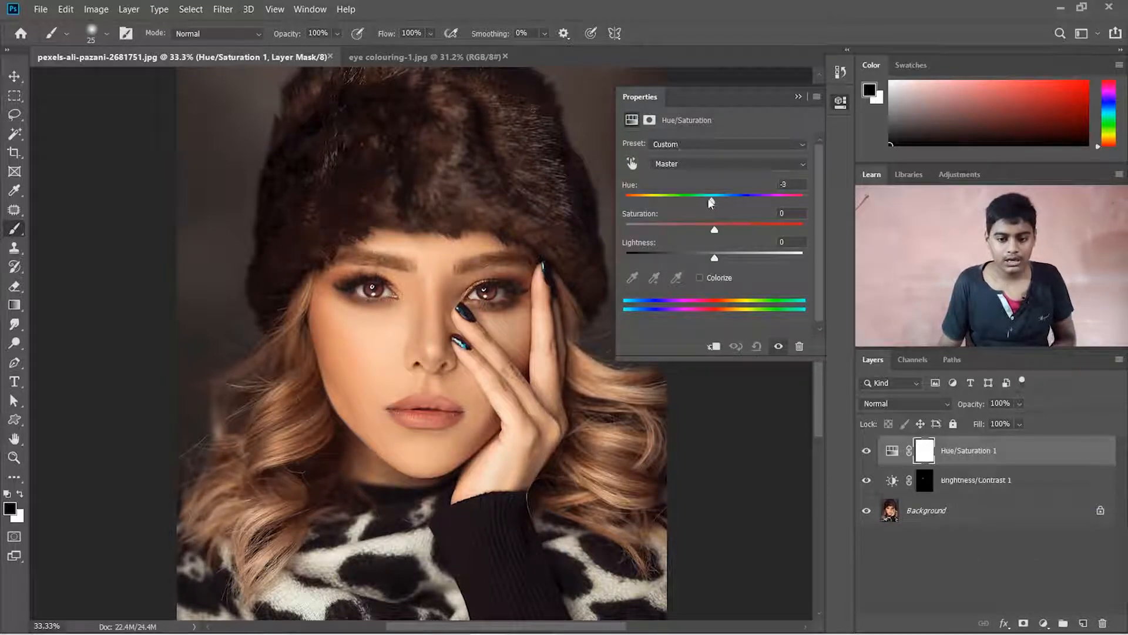
{"action": "left_click_drag", "start_coordinate": [711, 202], "coordinate": [648, 199]}
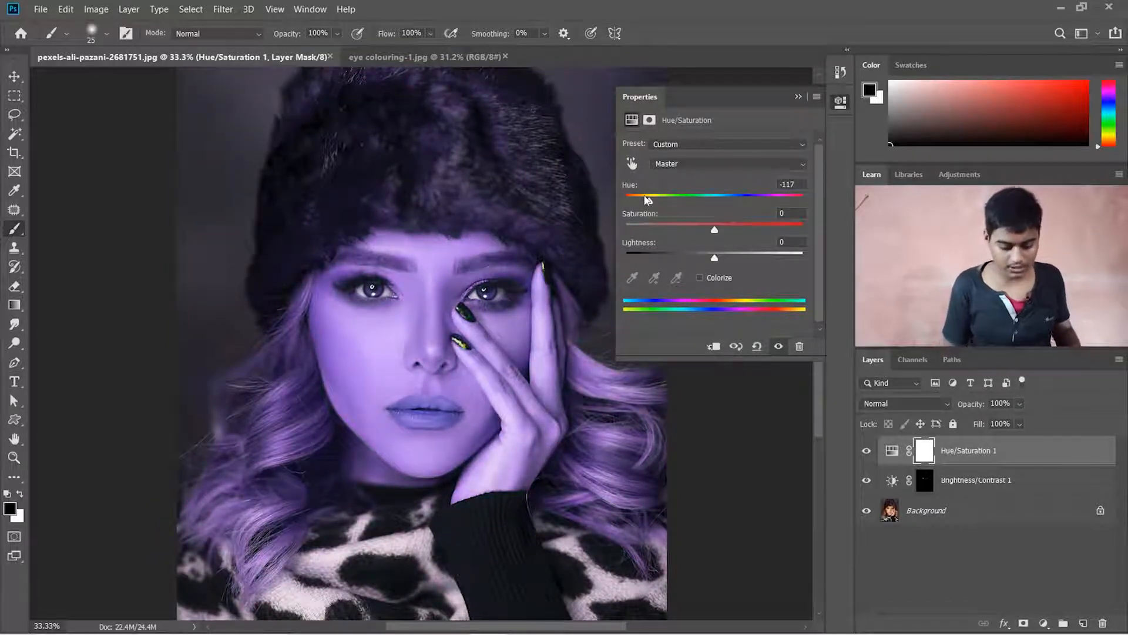
{"action": "left_click", "coordinate": [796, 96]}
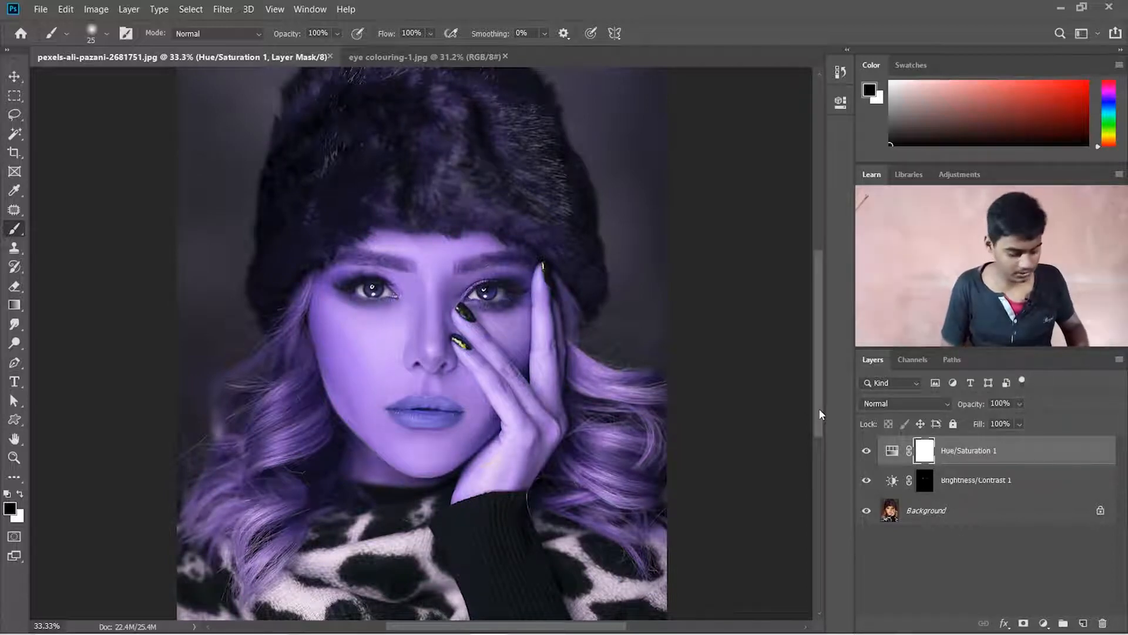
{"action": "key", "text": "ctrl+i"}
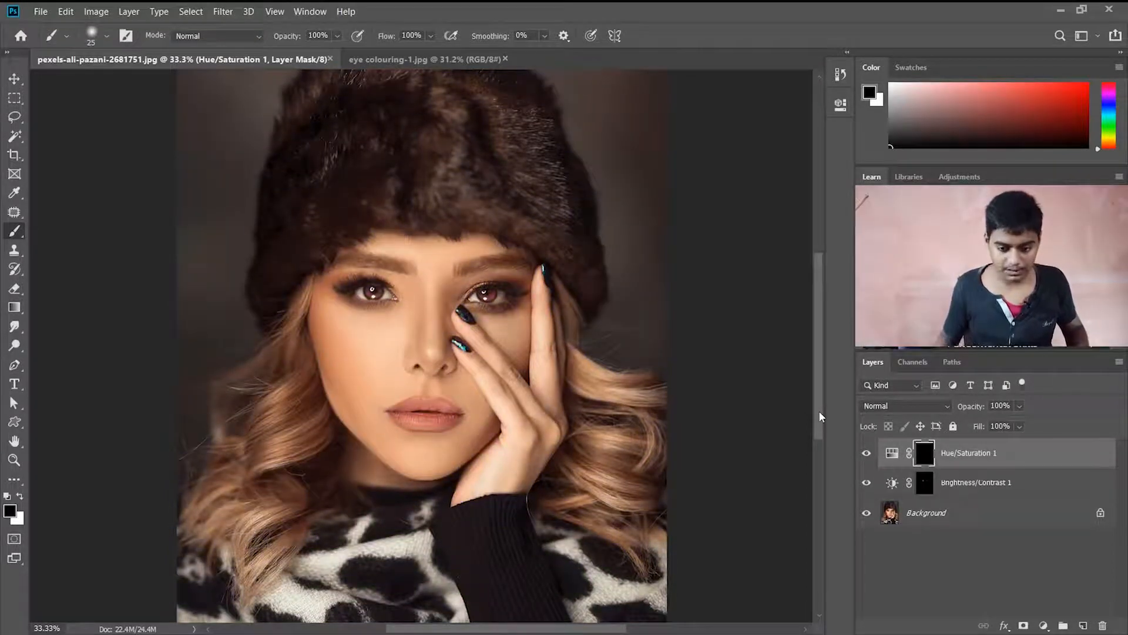
- Recolour the iris of the eye away from the hand with white on the Hue/Saturation mask, and mask out its pupil with black
{"action": "key", "text": "ctrl+plus"}
{"action": "key", "text": "ctrl+plus"}
{"action": "key", "text": "ctrl+plus"}
{"action": "key", "text": "ctrl+plus"}
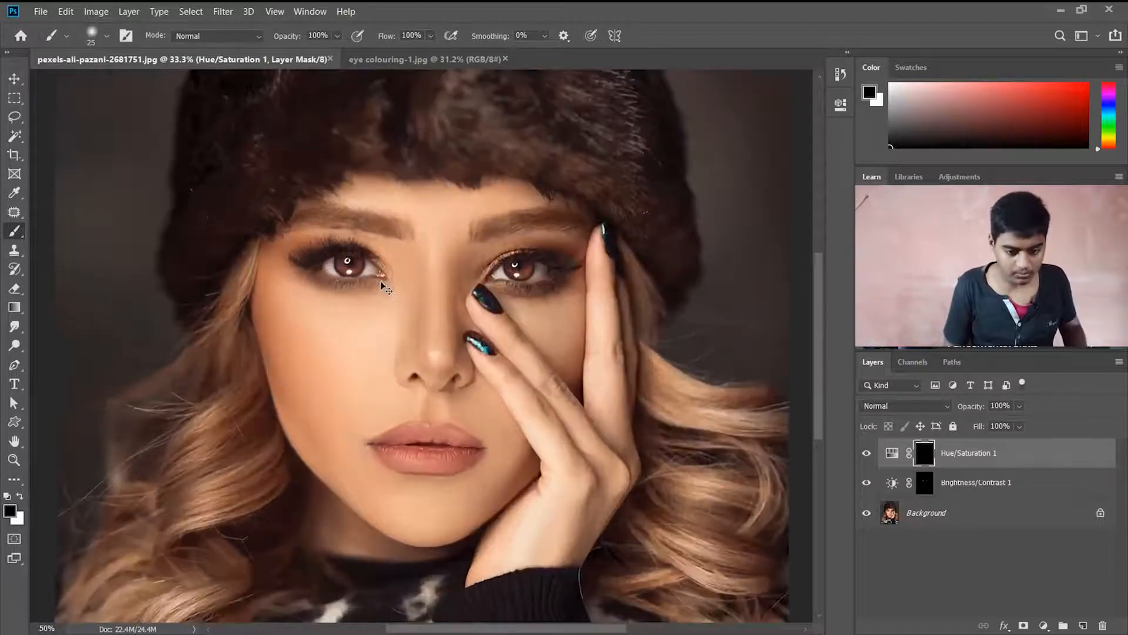
{"action": "key", "text": "ctrl+minus"}
{"action": "key", "text": "ctrl+minus"}
{"action": "key", "text": "ctrl+minus"}
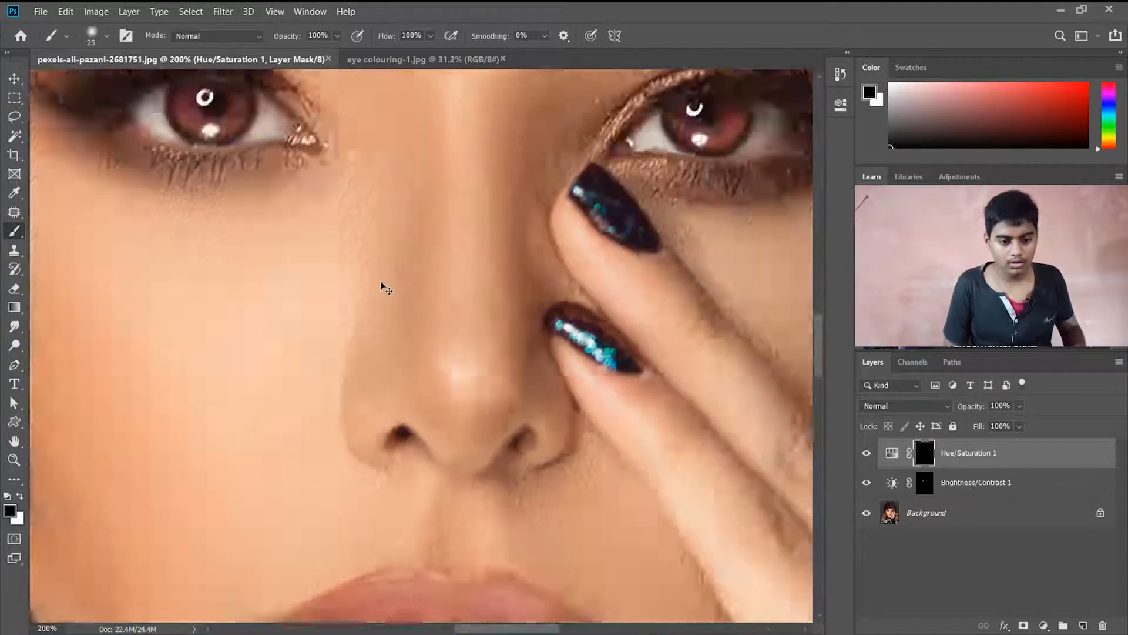
{"action": "key", "text": "ctrl+plus"}
{"action": "key", "text": "ctrl+plus"}
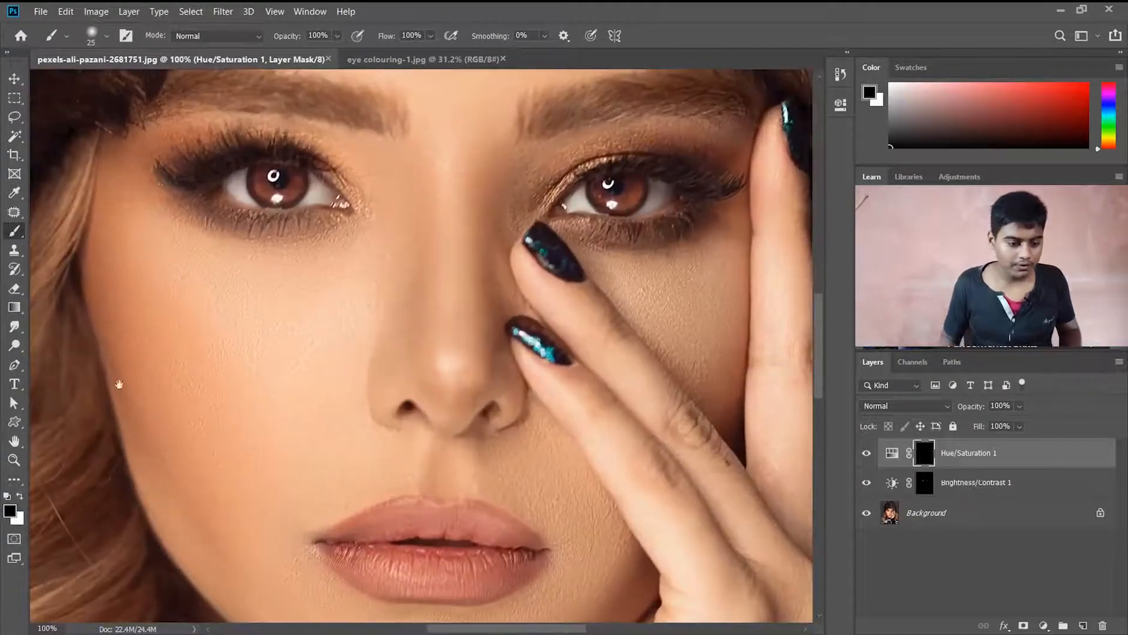
{"action": "left_click_drag", "start_coordinate": [267, 366], "coordinate": [413, 488]}
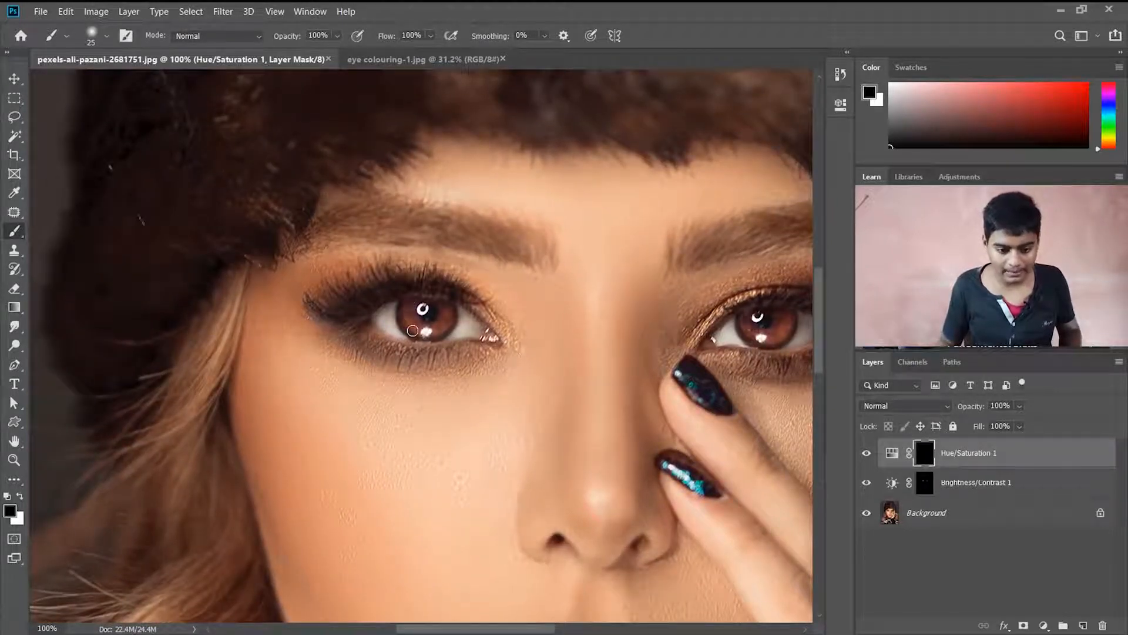
{"action": "key", "text": "x"}
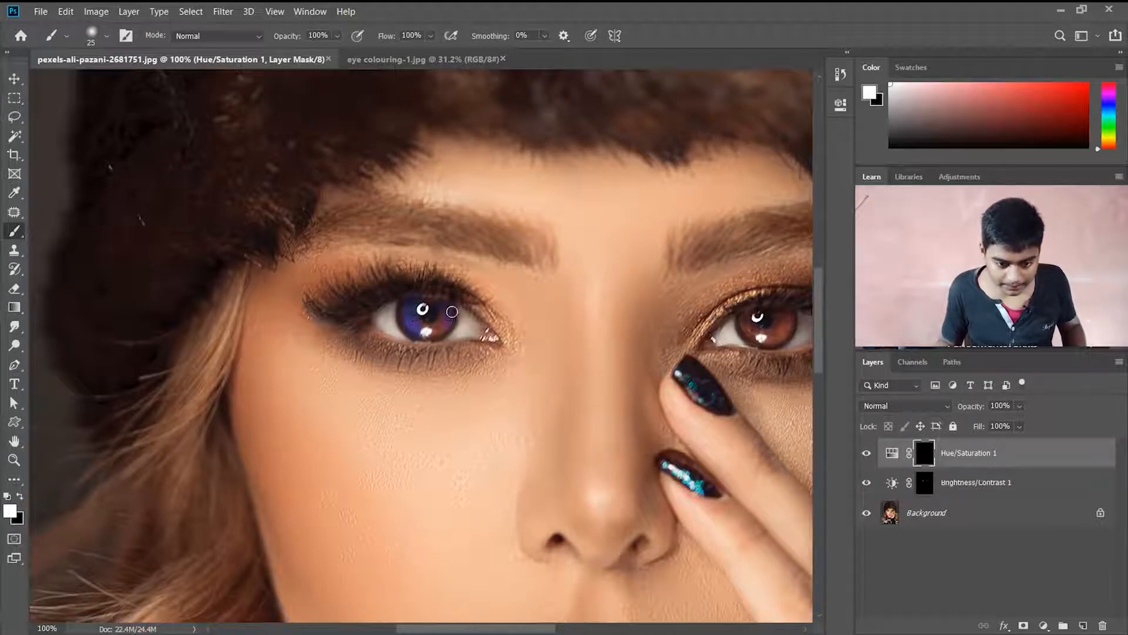
{"action": "key", "text": "ctrl+plus"}
{"action": "key", "text": "ctrl+plus"}
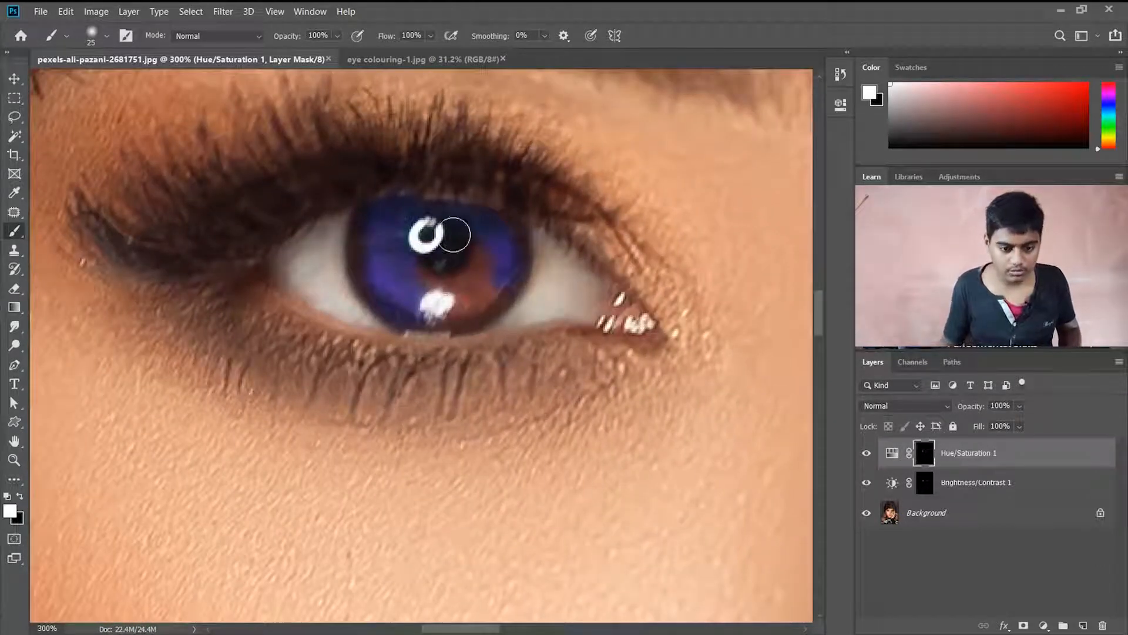
{"action": "mouse_move", "coordinate": [375, 220]}
{"action": "left_mouse_down"}
{"action": "mouse_move", "coordinate": [365, 265]}
{"action": "mouse_move", "coordinate": [416, 313]}
{"action": "mouse_move", "coordinate": [460, 314]}
{"action": "mouse_move", "coordinate": [503, 280]}
{"action": "mouse_move", "coordinate": [515, 247]}
{"action": "mouse_move", "coordinate": [503, 287]}
{"action": "mouse_move", "coordinate": [476, 310]}
{"action": "mouse_move", "coordinate": [442, 307]}
{"action": "mouse_move", "coordinate": [483, 254]}
{"action": "mouse_move", "coordinate": [438, 283]}
{"action": "mouse_move", "coordinate": [428, 260]}
{"action": "left_mouse_up"}
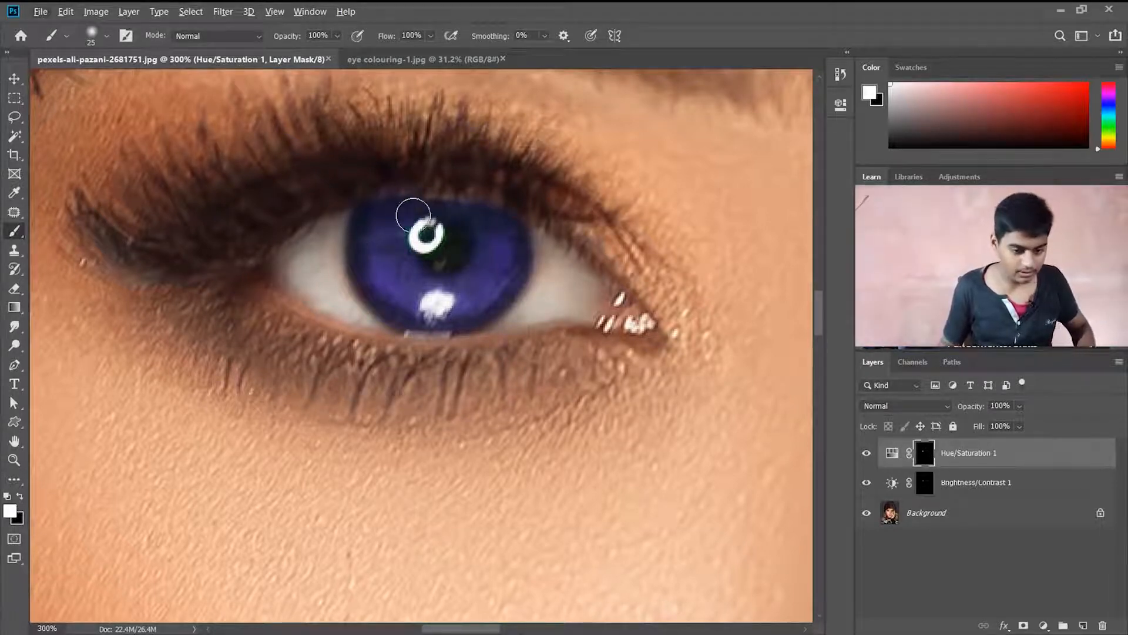
{"action": "key", "text": "x"}
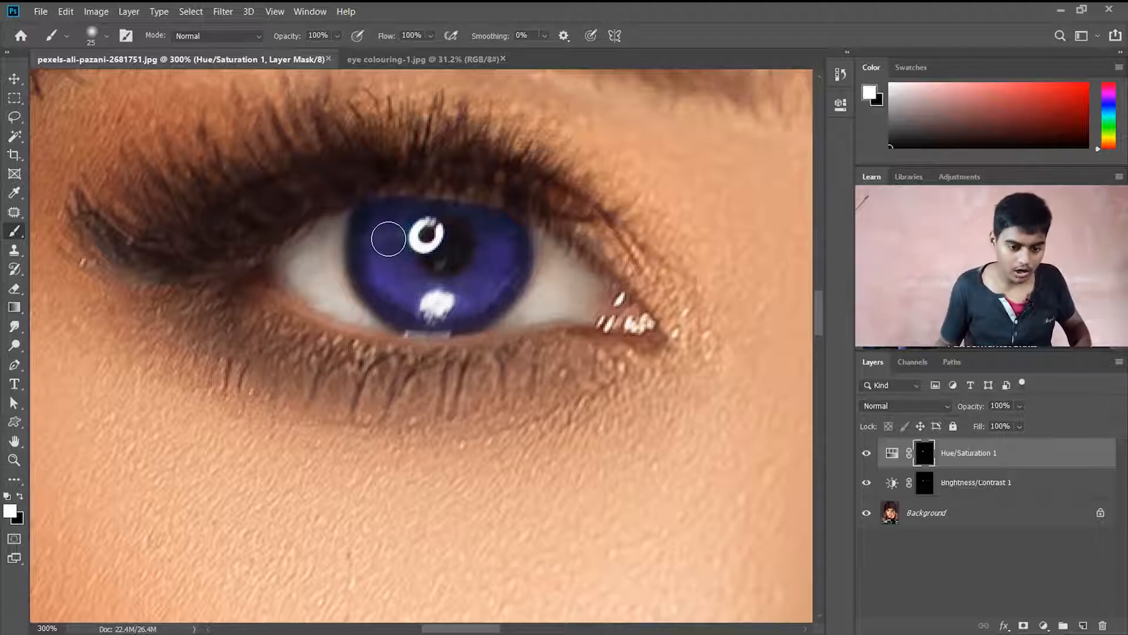
{"action": "key", "text": "x"}
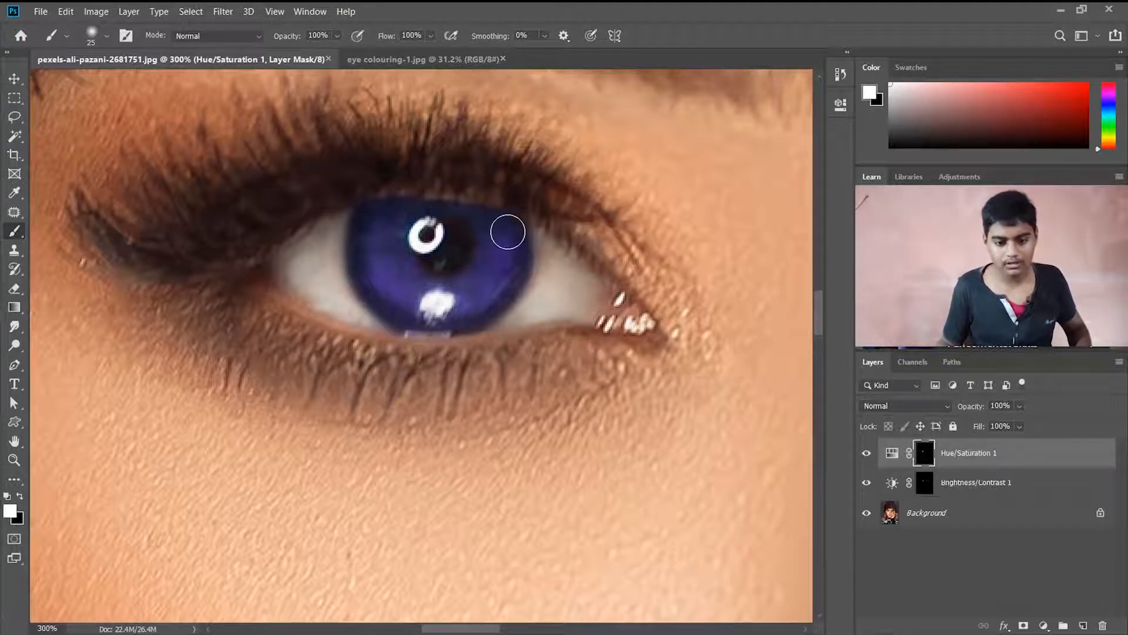
- Recolour the iris of the eye beside the fingers with white on the Hue/Saturation mask, and clean up its edges with black
{"action": "left_click_drag", "start_coordinate": [710, 411], "coordinate": [128, 405]}
{"action": "mouse_move", "coordinate": [688, 381]}
{"action": "left_mouse_down"}
{"action": "mouse_move", "coordinate": [267, 401]}
{"action": "mouse_move", "coordinate": [364, 399]}
{"action": "left_mouse_up"}
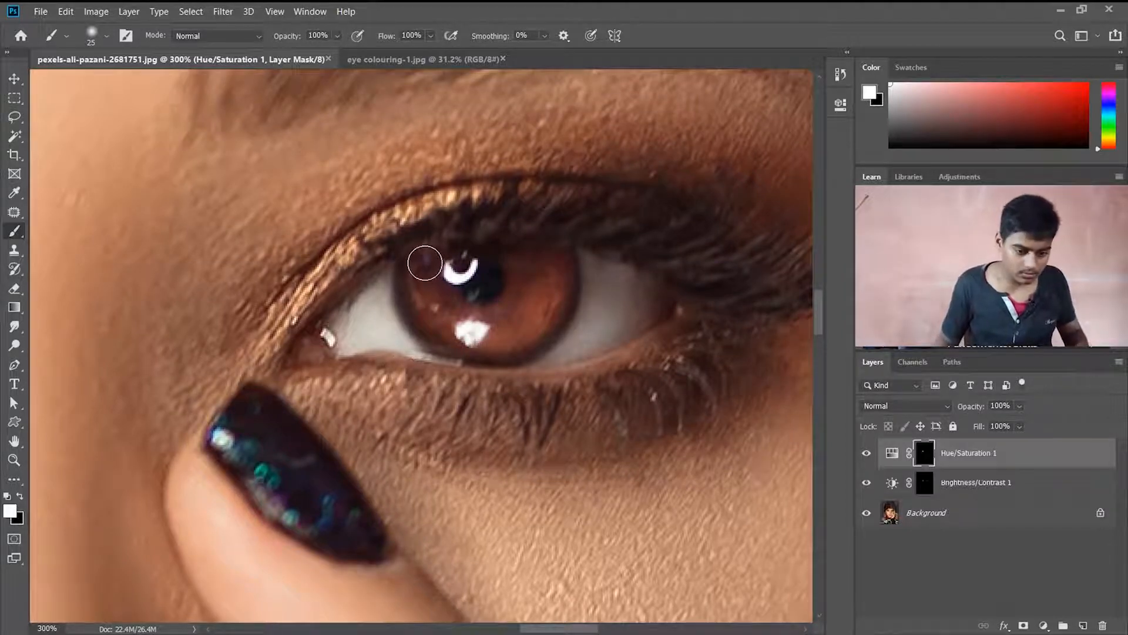
{"action": "mouse_move", "coordinate": [423, 252]}
{"action": "left_mouse_down"}
{"action": "mouse_move", "coordinate": [430, 313]}
{"action": "mouse_move", "coordinate": [467, 332]}
{"action": "mouse_move", "coordinate": [525, 322]}
{"action": "mouse_move", "coordinate": [546, 276]}
{"action": "mouse_move", "coordinate": [508, 247]}
{"action": "mouse_move", "coordinate": [434, 251]}
{"action": "mouse_move", "coordinate": [547, 251]}
{"action": "mouse_move", "coordinate": [559, 260]}
{"action": "mouse_move", "coordinate": [549, 307]}
{"action": "mouse_move", "coordinate": [522, 336]}
{"action": "mouse_move", "coordinate": [542, 322]}
{"action": "mouse_move", "coordinate": [512, 345]}
{"action": "mouse_move", "coordinate": [409, 327]}
{"action": "mouse_move", "coordinate": [407, 266]}
{"action": "mouse_move", "coordinate": [425, 325]}
{"action": "mouse_move", "coordinate": [489, 348]}
{"action": "mouse_move", "coordinate": [543, 323]}
{"action": "mouse_move", "coordinate": [574, 249]}
{"action": "mouse_move", "coordinate": [567, 297]}
{"action": "mouse_move", "coordinate": [514, 352]}
{"action": "mouse_move", "coordinate": [512, 287]}
{"action": "mouse_move", "coordinate": [439, 281]}
{"action": "mouse_move", "coordinate": [483, 309]}
{"action": "left_mouse_up"}
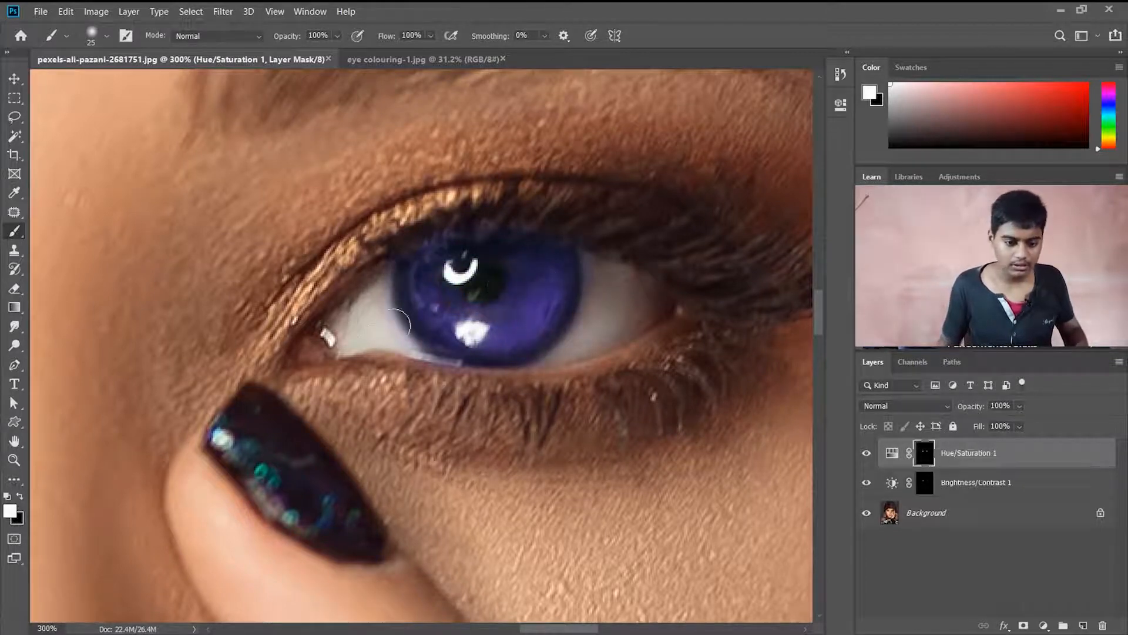
{"action": "key", "text": "x"}
{"action": "mouse_move", "coordinate": [395, 235]}
{"action": "left_mouse_down"}
{"action": "mouse_move", "coordinate": [465, 221]}
{"action": "mouse_move", "coordinate": [606, 239]}
{"action": "mouse_move", "coordinate": [526, 219]}
{"action": "mouse_move", "coordinate": [394, 245]}
{"action": "mouse_move", "coordinate": [600, 237]}
{"action": "mouse_move", "coordinate": [610, 297]}
{"action": "mouse_move", "coordinate": [603, 251]}
{"action": "mouse_move", "coordinate": [587, 325]}
{"action": "mouse_move", "coordinate": [551, 364]}
{"action": "left_mouse_up"}
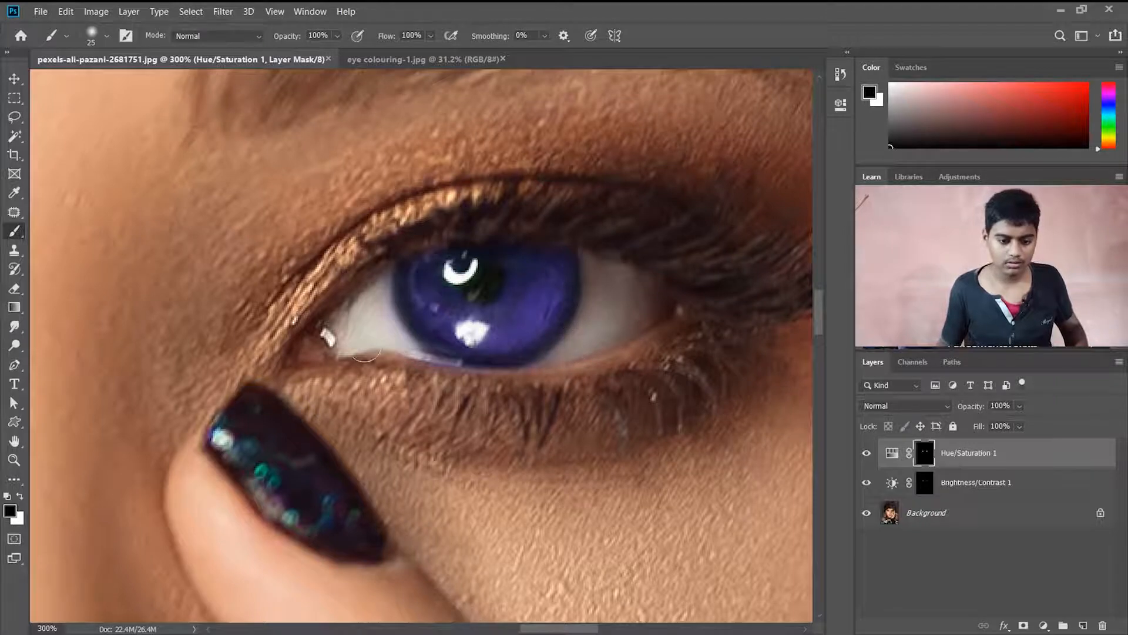
{"action": "left_click_drag", "start_coordinate": [368, 259], "coordinate": [375, 301]}
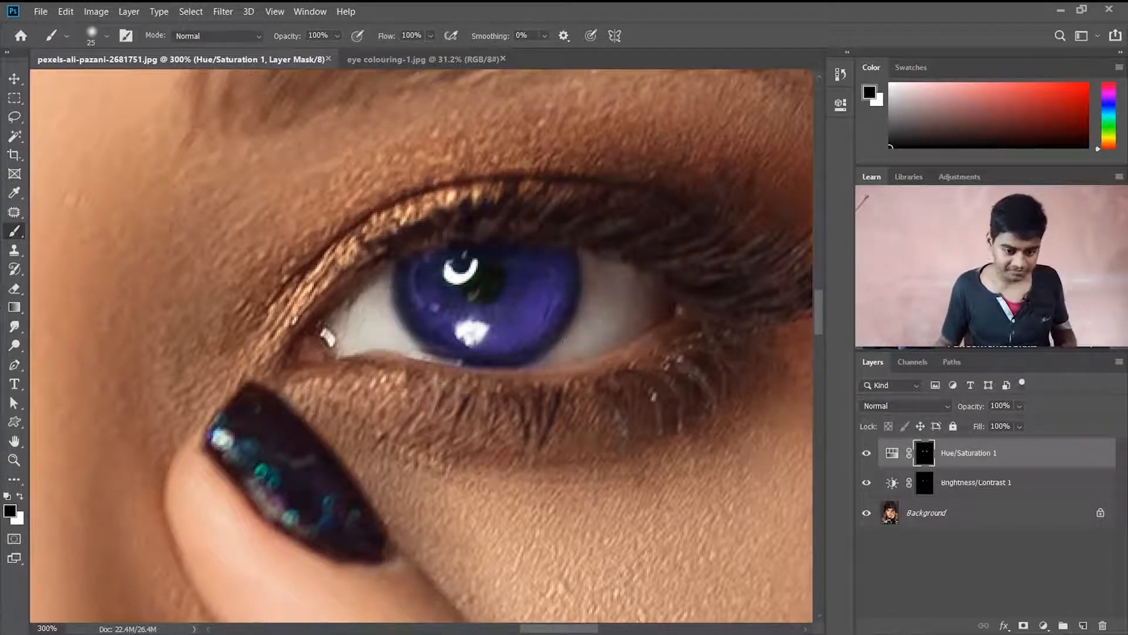
{"action": "key", "text": "x"}
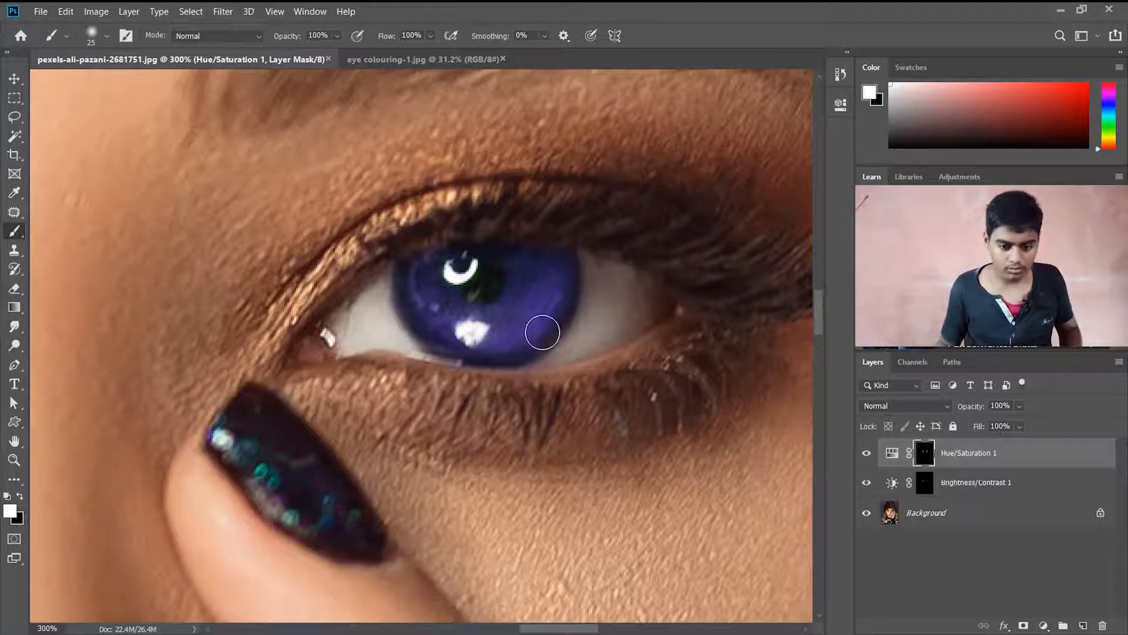
{"action": "left_click_drag", "start_coordinate": [543, 332], "coordinate": [497, 346]}
- Compare the whole portrait with and without the Hue/Saturation adjustment to check the colour of both eyes
{"action": "scroll", "coordinate": [501, 350], "scroll_direction": "down", "scroll_amount": 6}
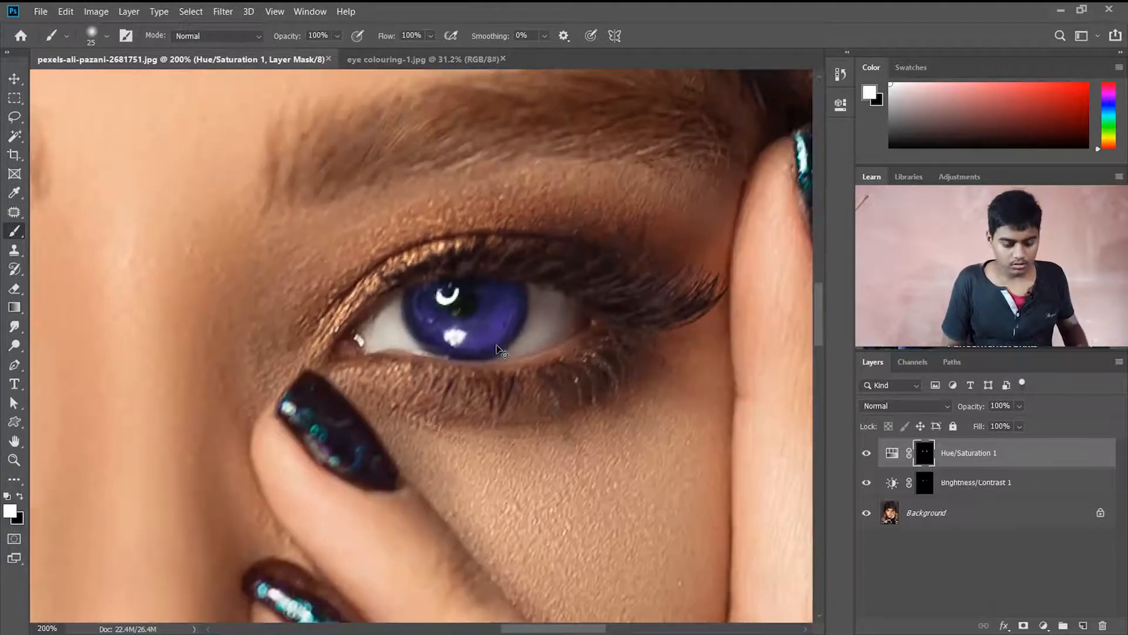
{"action": "scroll", "coordinate": [501, 351], "scroll_direction": "up", "scroll_amount": 2}
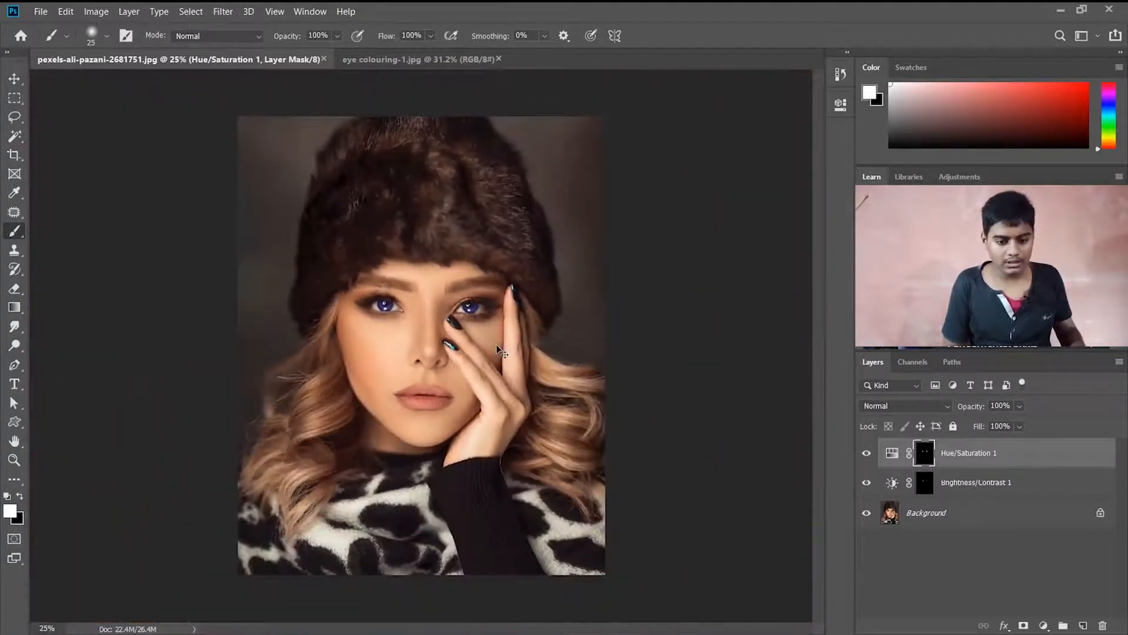
{"action": "left_click", "coordinate": [866, 514]}
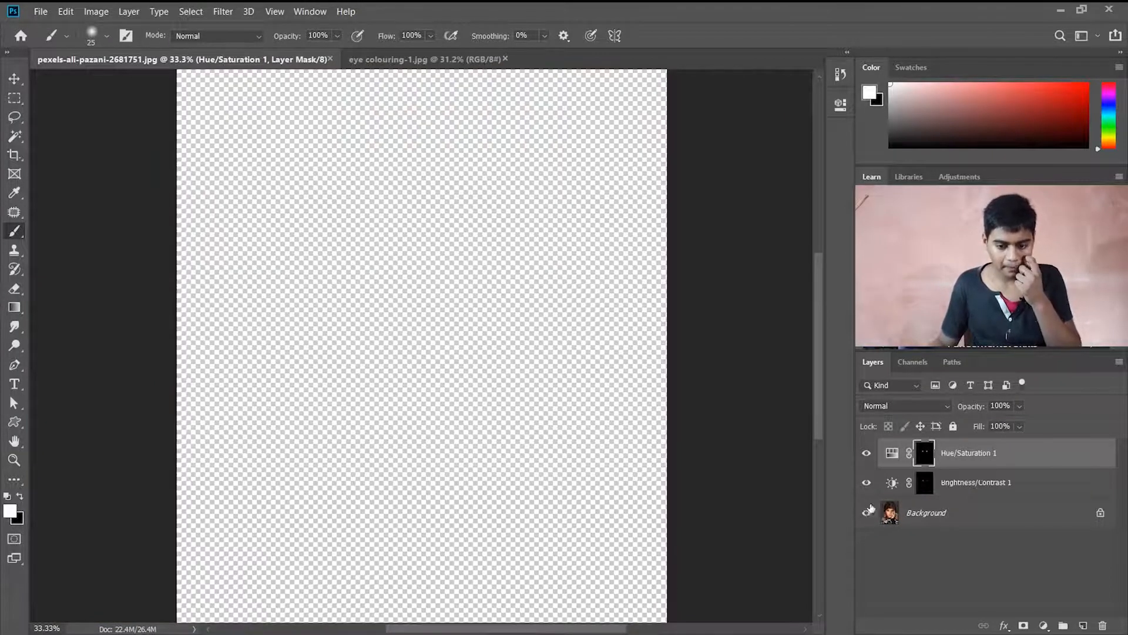
{"action": "left_click", "coordinate": [866, 513]}
{"action": "left_click", "coordinate": [866, 453]}
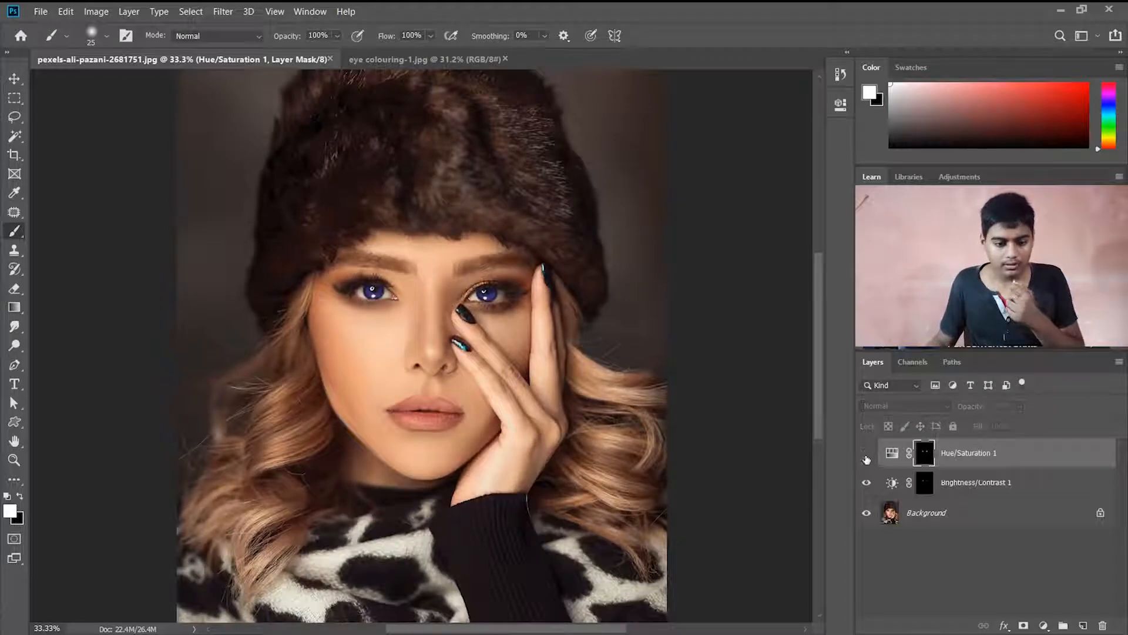
{"action": "left_click", "coordinate": [868, 453]}
{"action": "key", "text": "ctrl+plus"}
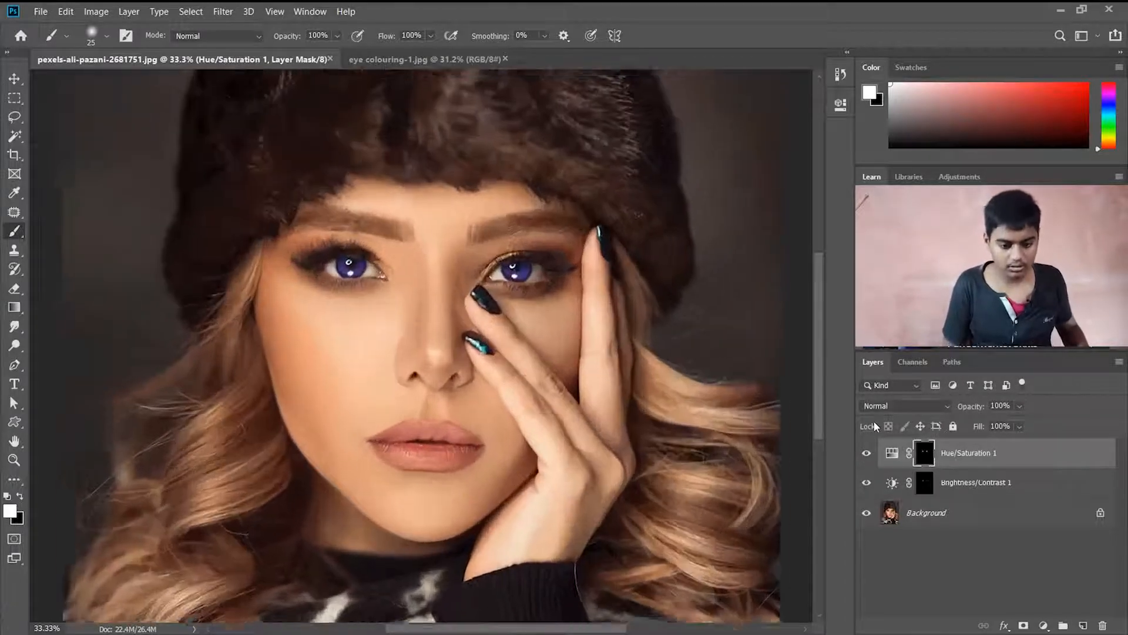
{"action": "key", "text": "ctrl+plus"}
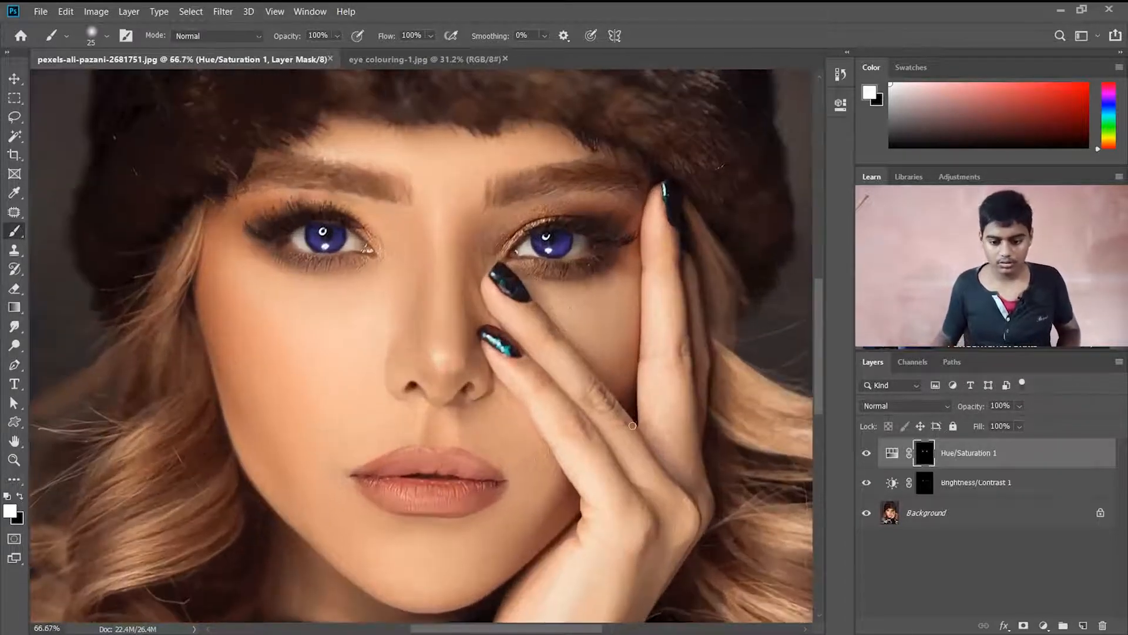
{"action": "left_click", "coordinate": [864, 455]}
{"action": "left_click", "coordinate": [866, 454]}
{"action": "left_click", "coordinate": [866, 453]}
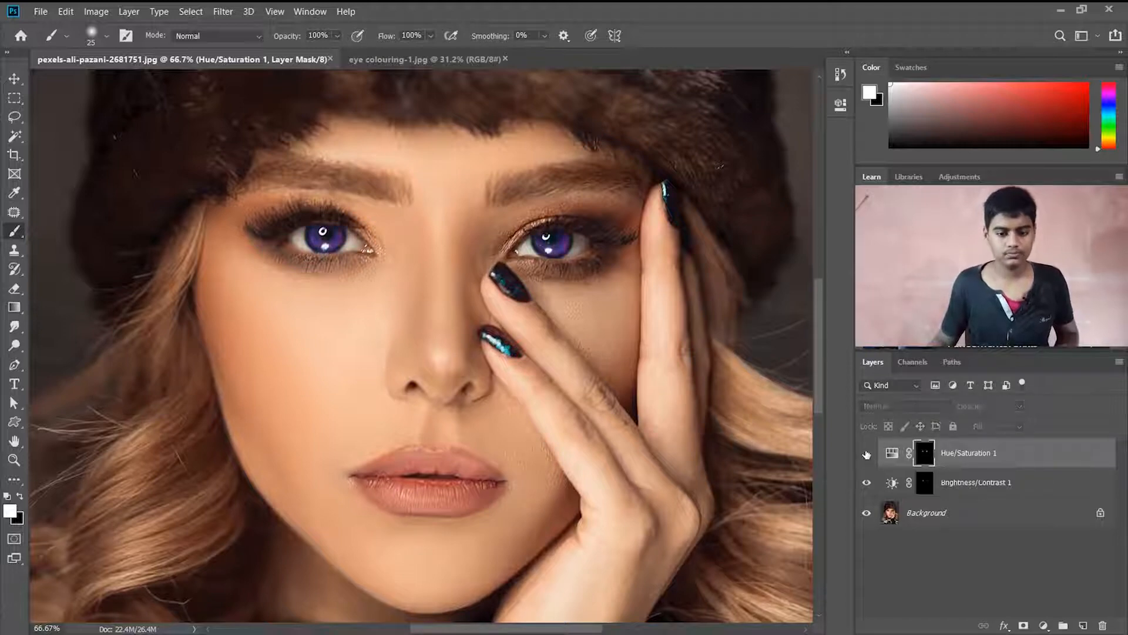
{"action": "left_click", "coordinate": [865, 453]}
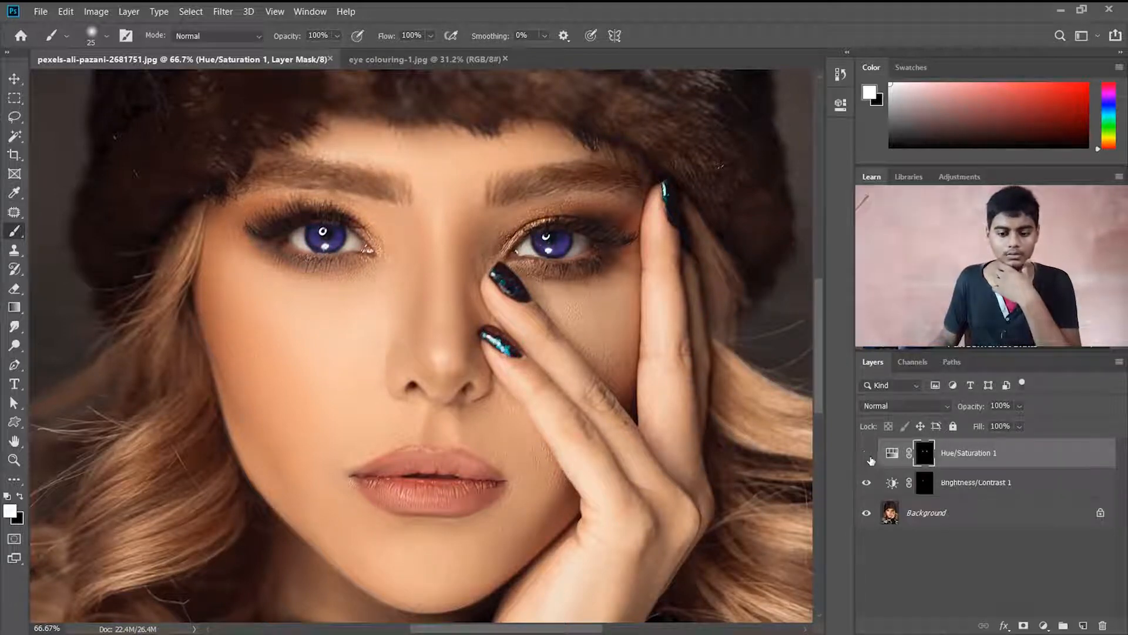
{"action": "left_click", "coordinate": [866, 453]}
{"action": "left_click", "coordinate": [866, 454]}
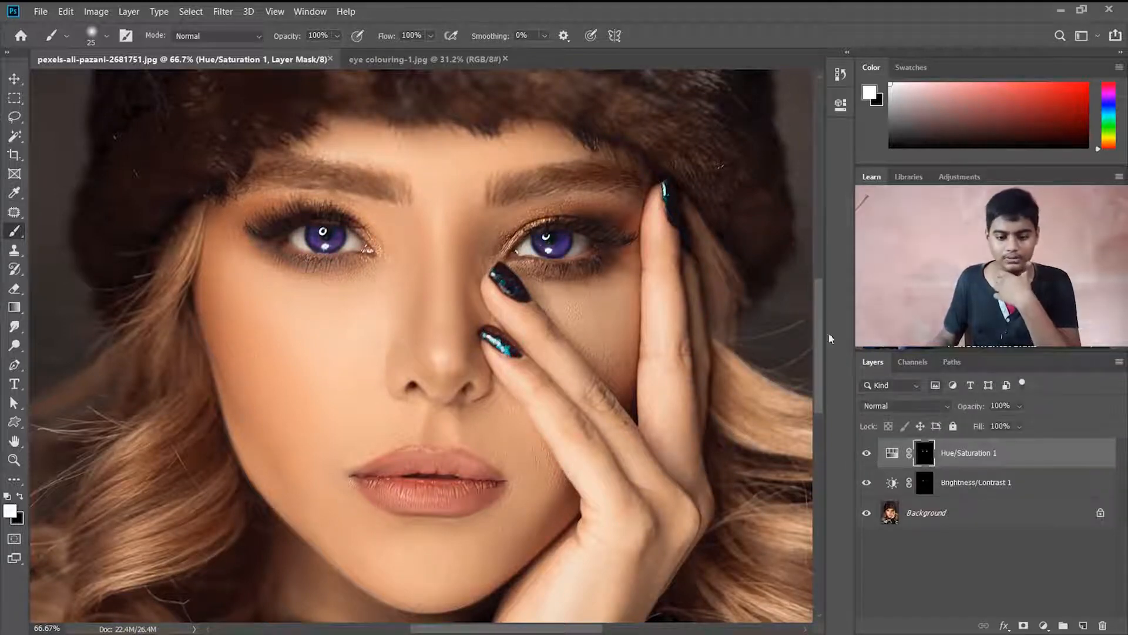
- Set the Hue/Saturation layer's saturation to -34 and toggle the Brightness/Contrast layer's visibility to check its effect
{"action": "double_click", "coordinate": [894, 454]}
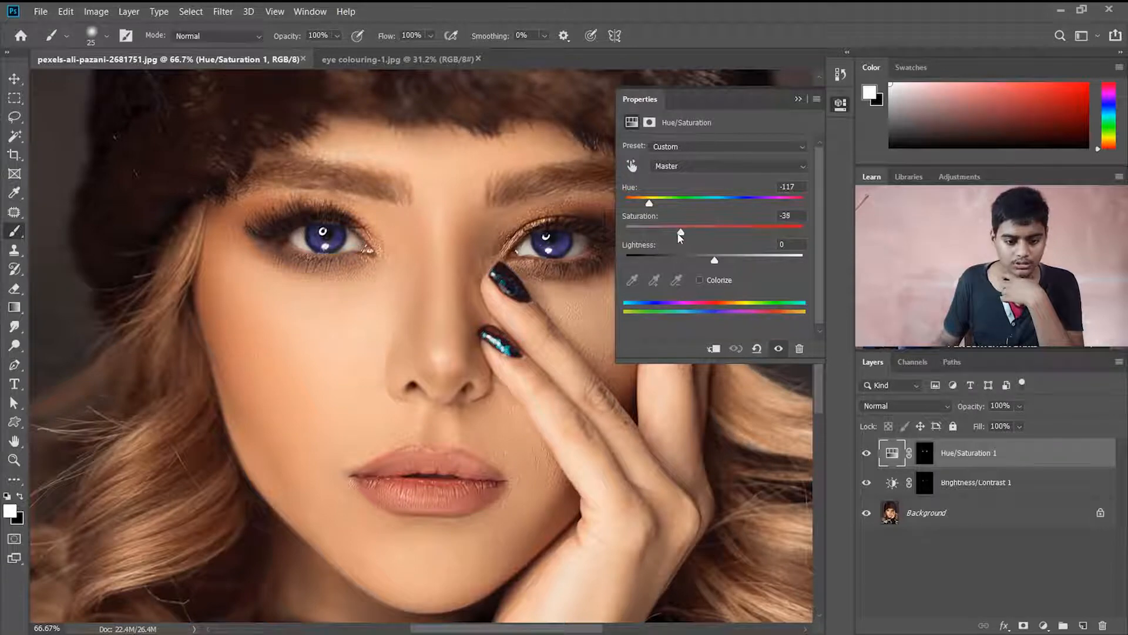
{"action": "left_click_drag", "start_coordinate": [672, 235], "coordinate": [685, 235]}
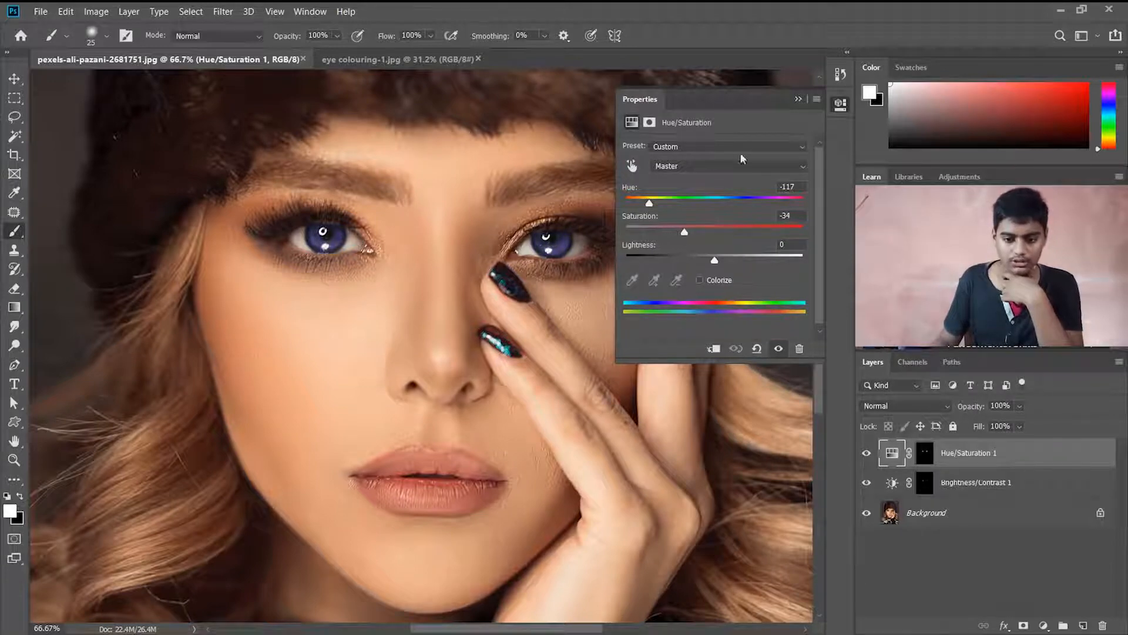
{"action": "left_click", "coordinate": [799, 100]}
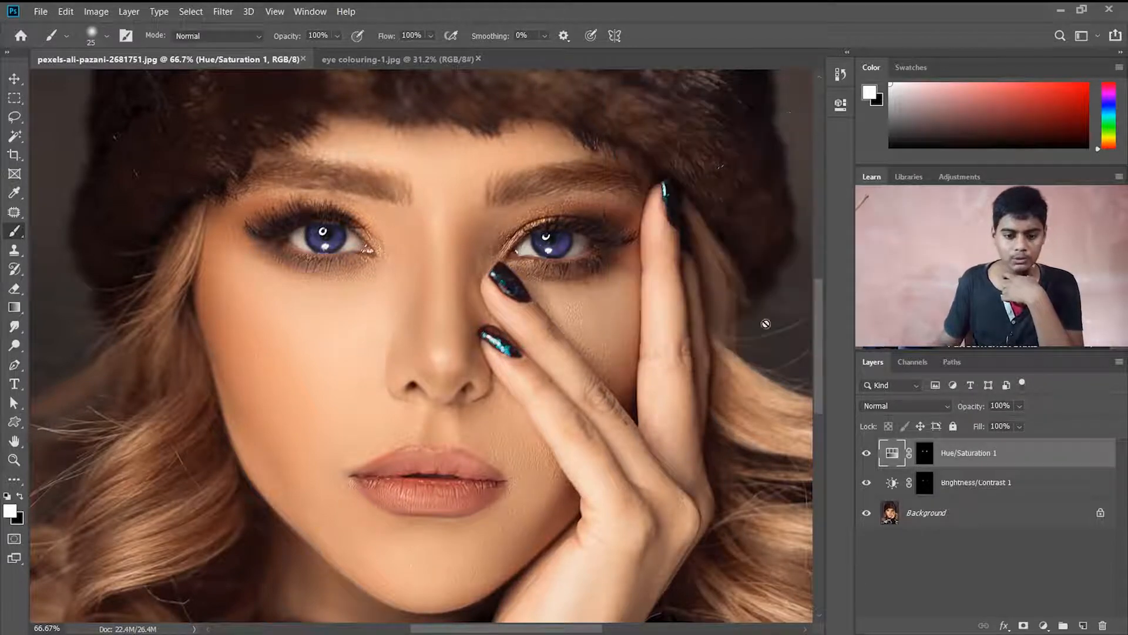
{"action": "left_click", "coordinate": [866, 485]}
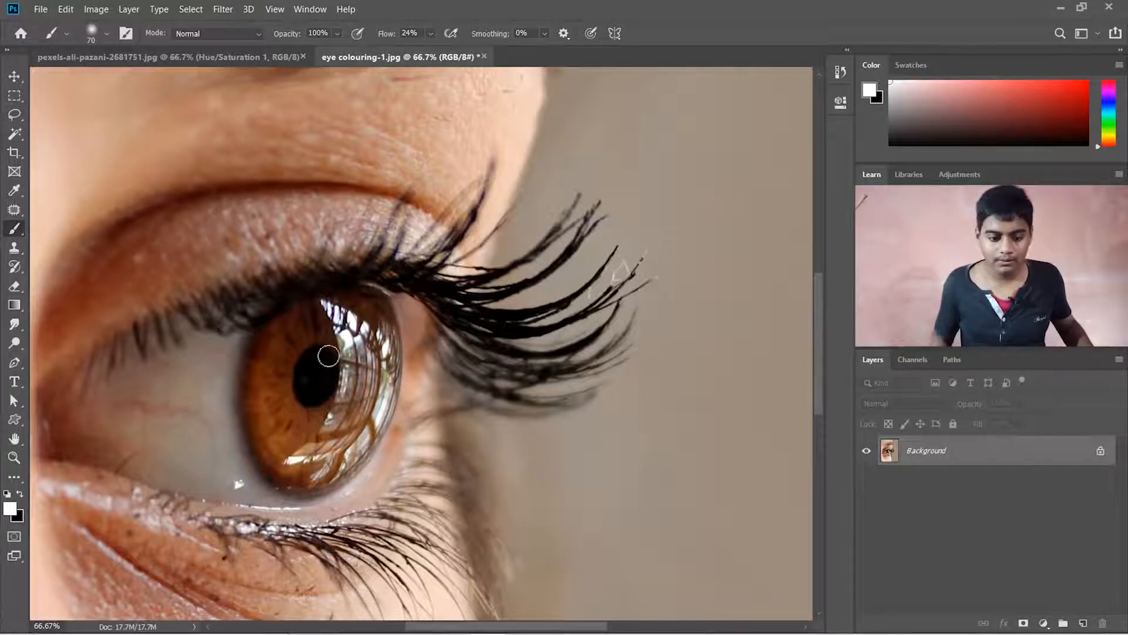
- Add a Brightness/Contrast adjustment layer with strongly raised brightness to eye colouring-1.jpg and invert its layer mask to black
{"action": "left_click", "coordinate": [1045, 624]}
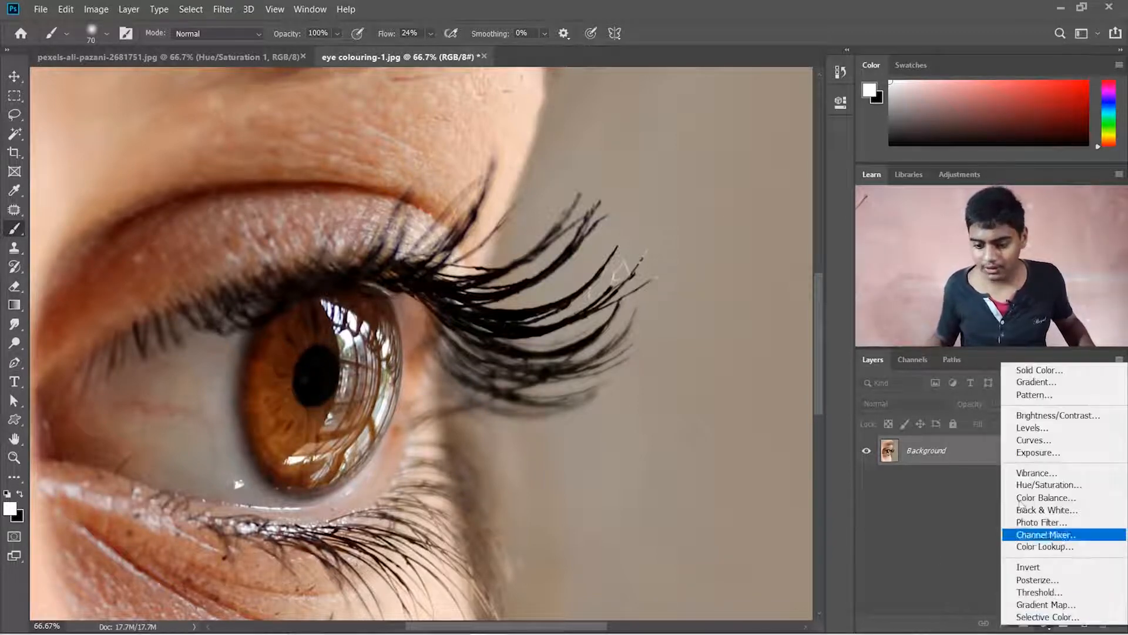
{"action": "left_click", "coordinate": [1058, 415]}
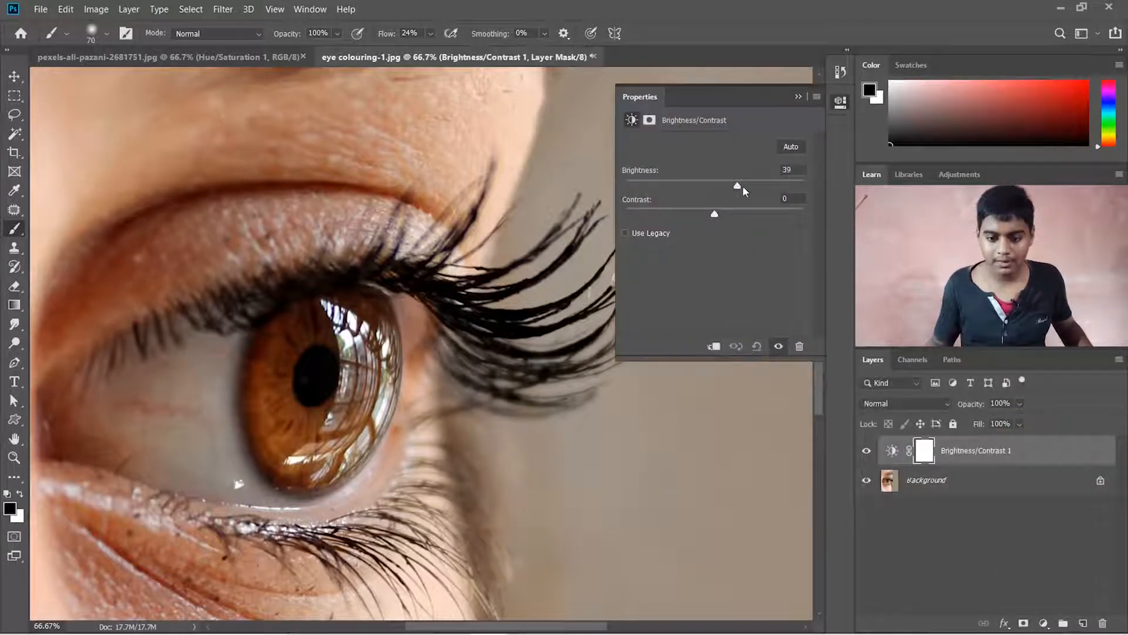
{"action": "left_click_drag", "start_coordinate": [738, 186], "coordinate": [768, 188]}
{"action": "left_click", "coordinate": [798, 94]}
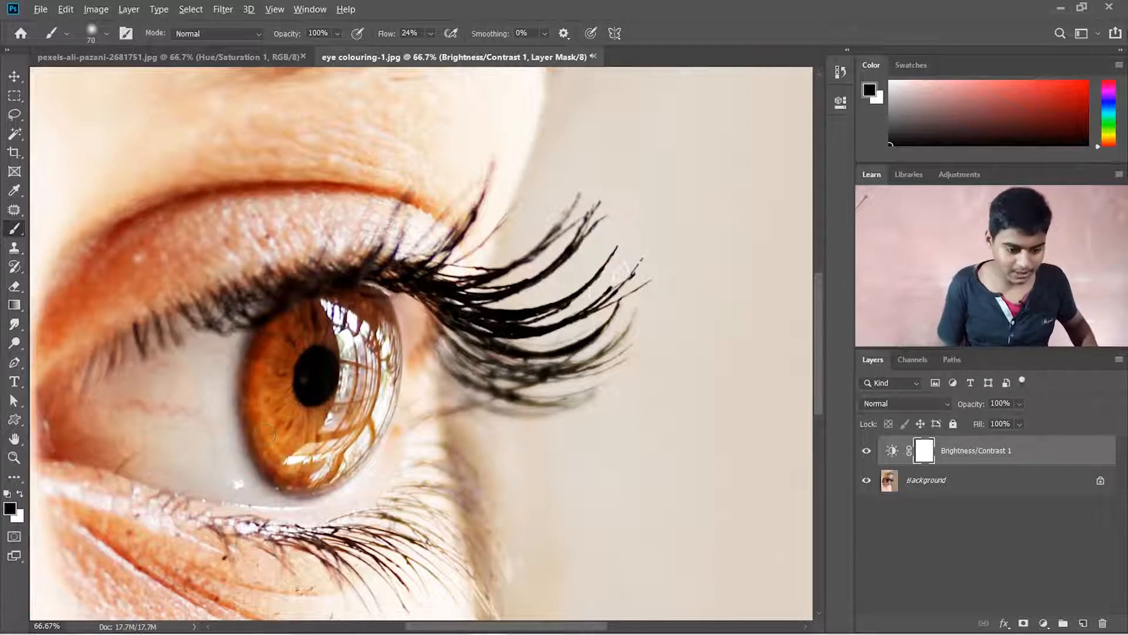
{"action": "key", "text": "ctrl+i"}
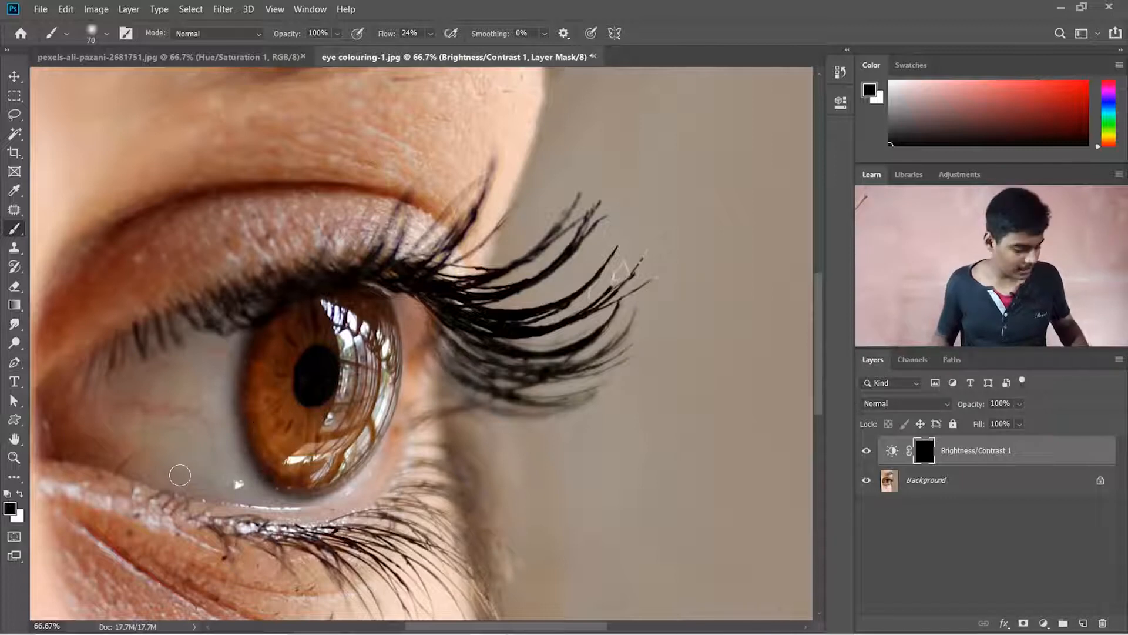
- Brighten the iris of the close-up eye by brushing white over it on the Brightness/Contrast mask
{"action": "key", "text": "x"}
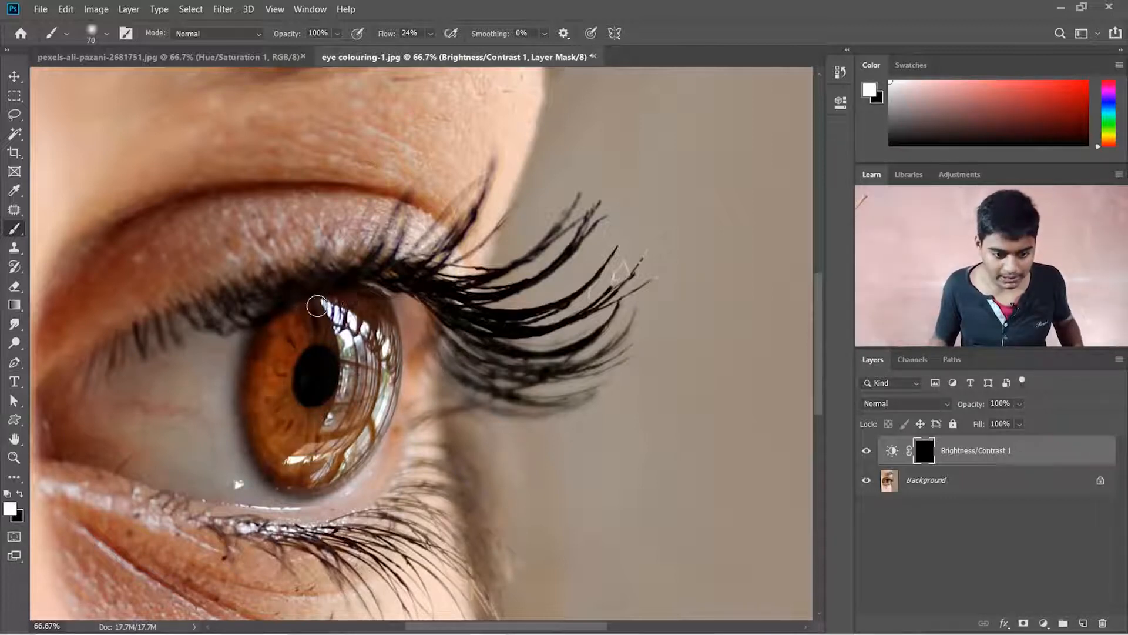
{"action": "mouse_move", "coordinate": [338, 306]}
{"action": "left_mouse_down"}
{"action": "mouse_move", "coordinate": [365, 302]}
{"action": "mouse_move", "coordinate": [372, 354]}
{"action": "mouse_move", "coordinate": [386, 364]}
{"action": "mouse_move", "coordinate": [360, 449]}
{"action": "mouse_move", "coordinate": [364, 372]}
{"action": "mouse_move", "coordinate": [336, 344]}
{"action": "mouse_move", "coordinate": [348, 387]}
{"action": "mouse_move", "coordinate": [315, 431]}
{"action": "mouse_move", "coordinate": [279, 400]}
{"action": "mouse_move", "coordinate": [296, 402]}
{"action": "mouse_move", "coordinate": [327, 414]}
{"action": "mouse_move", "coordinate": [271, 408]}
{"action": "mouse_move", "coordinate": [281, 442]}
{"action": "mouse_move", "coordinate": [269, 425]}
{"action": "mouse_move", "coordinate": [339, 441]}
{"action": "mouse_move", "coordinate": [284, 456]}
{"action": "mouse_move", "coordinate": [366, 419]}
{"action": "left_mouse_up"}
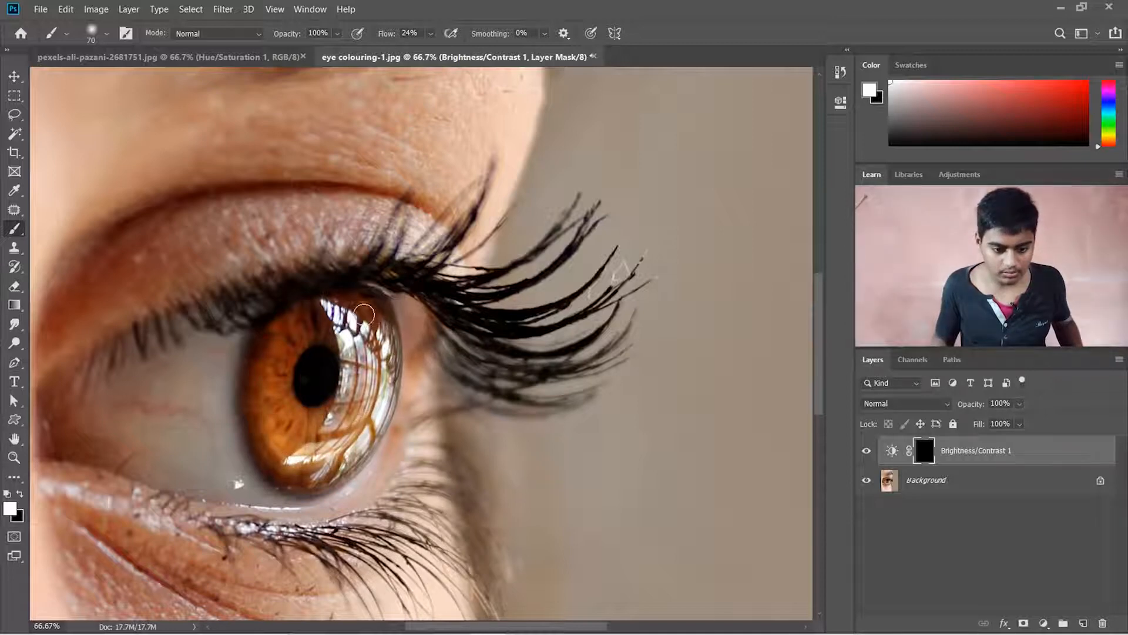
{"action": "mouse_move", "coordinate": [363, 315]}
{"action": "left_mouse_down"}
{"action": "mouse_move", "coordinate": [328, 296]}
{"action": "mouse_move", "coordinate": [294, 352]}
{"action": "mouse_move", "coordinate": [269, 361]}
{"action": "mouse_move", "coordinate": [344, 318]}
{"action": "mouse_move", "coordinate": [307, 429]}
{"action": "mouse_move", "coordinate": [338, 462]}
{"action": "mouse_move", "coordinate": [288, 462]}
{"action": "mouse_move", "coordinate": [298, 466]}
{"action": "left_mouse_up"}
- Mask the pupil out of the brightening with a 100 px black brush on the Brightness/Contrast mask
{"action": "key", "text": "x"}
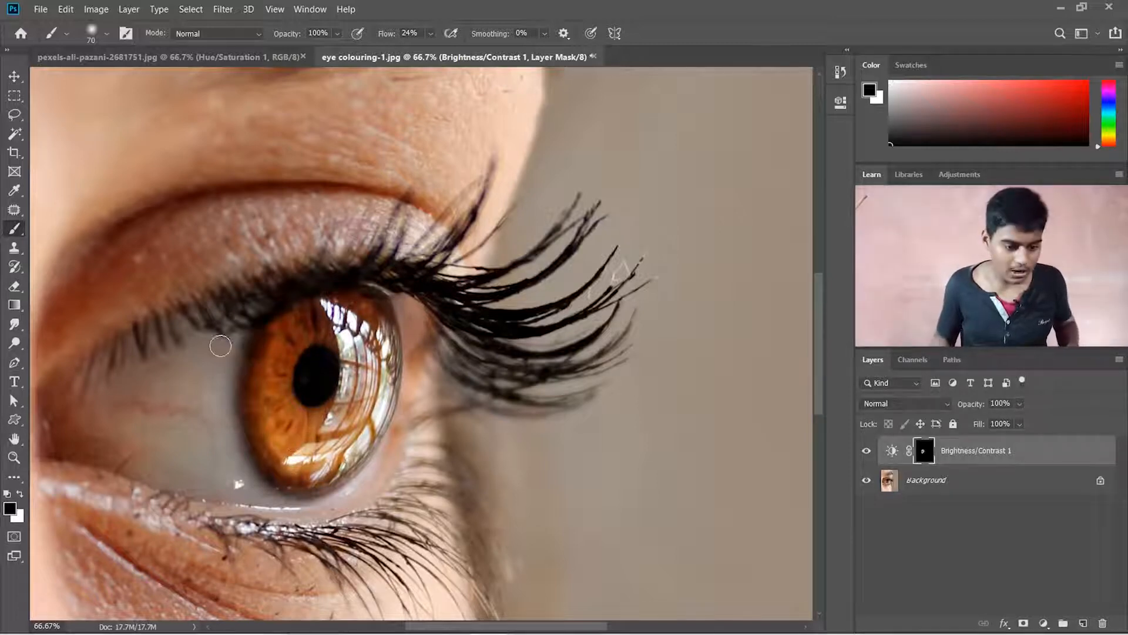
{"action": "key", "text": "bracketright"}
{"action": "key", "text": "bracketright"}
{"action": "key", "text": "bracketright"}
{"action": "mouse_move", "coordinate": [332, 371]}
{"action": "left_mouse_down"}
{"action": "mouse_move", "coordinate": [314, 373]}
{"action": "mouse_move", "coordinate": [315, 385]}
{"action": "left_mouse_up"}
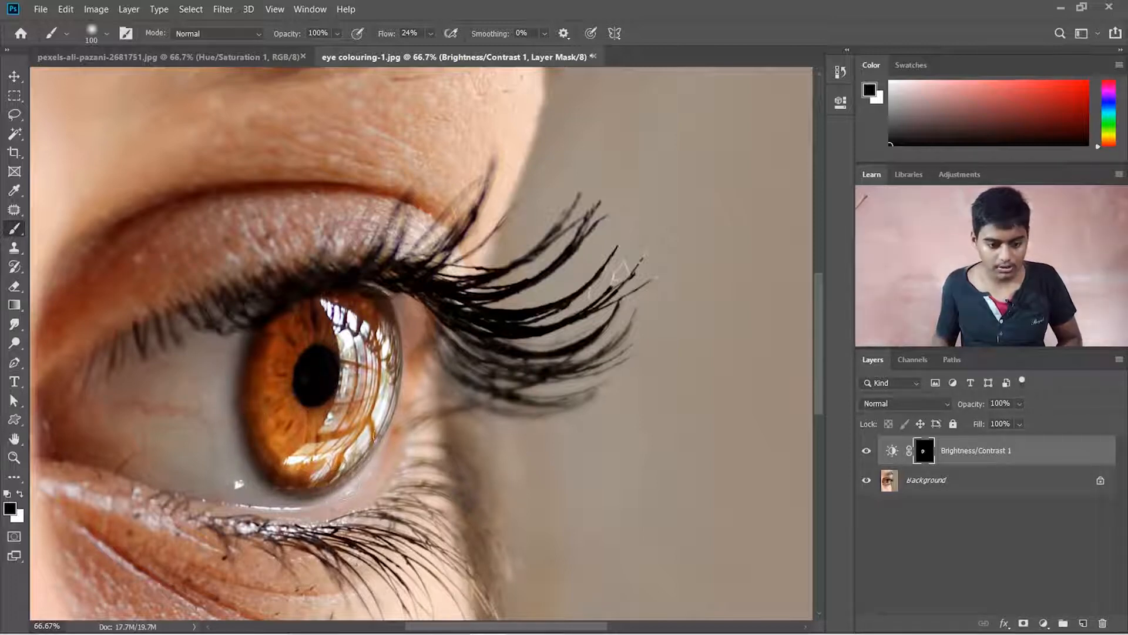
{"action": "key", "text": "e"}
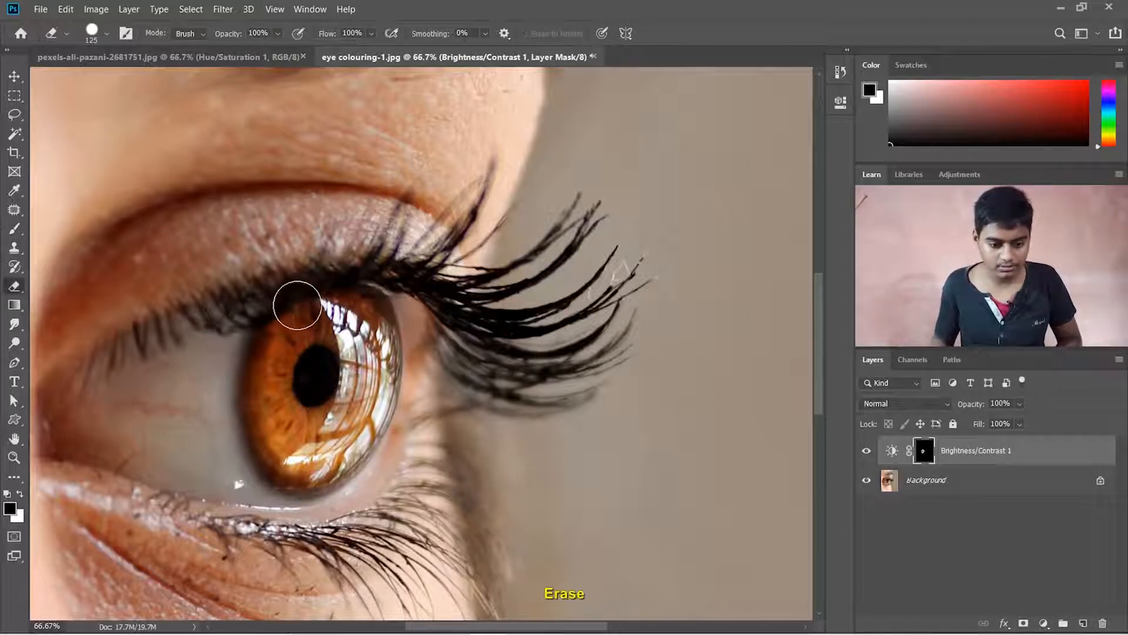
{"action": "key", "text": "b"}
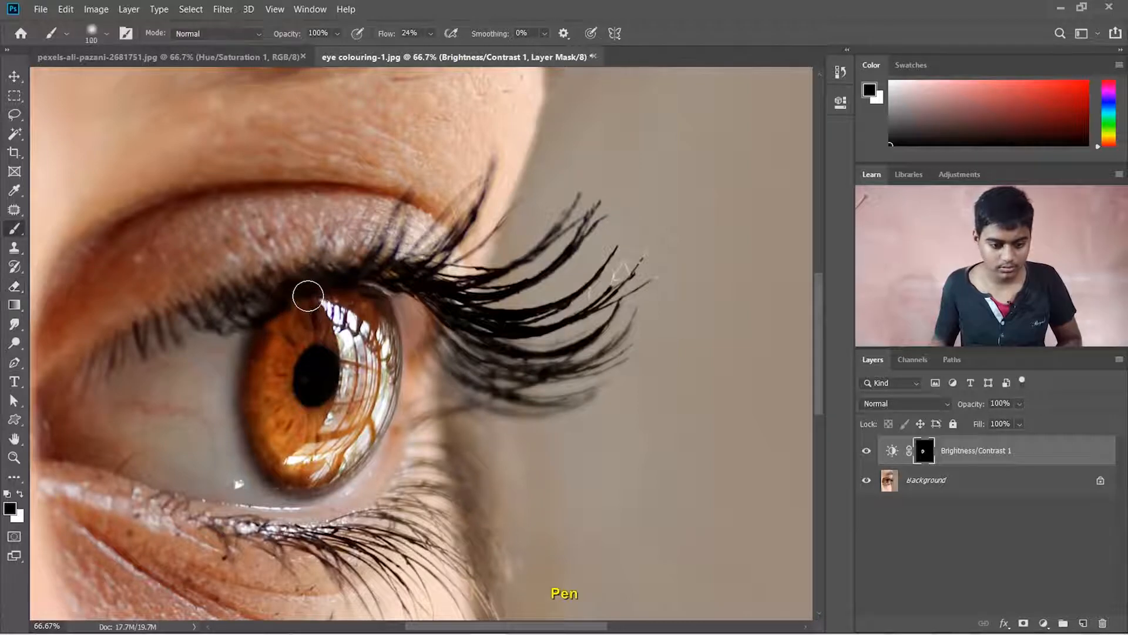
- Add a Hue/Saturation adjustment layer with hue +23 and saturation -12 above the Brightness/Contrast layer
{"action": "left_click", "coordinate": [1044, 623]}
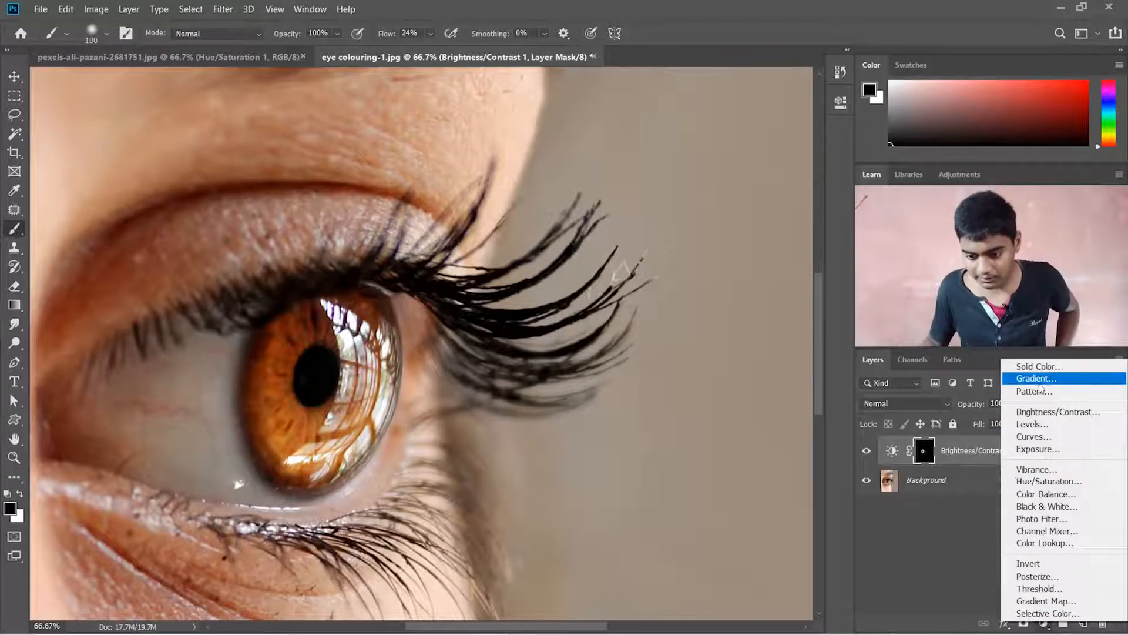
{"action": "left_click", "coordinate": [1044, 481]}
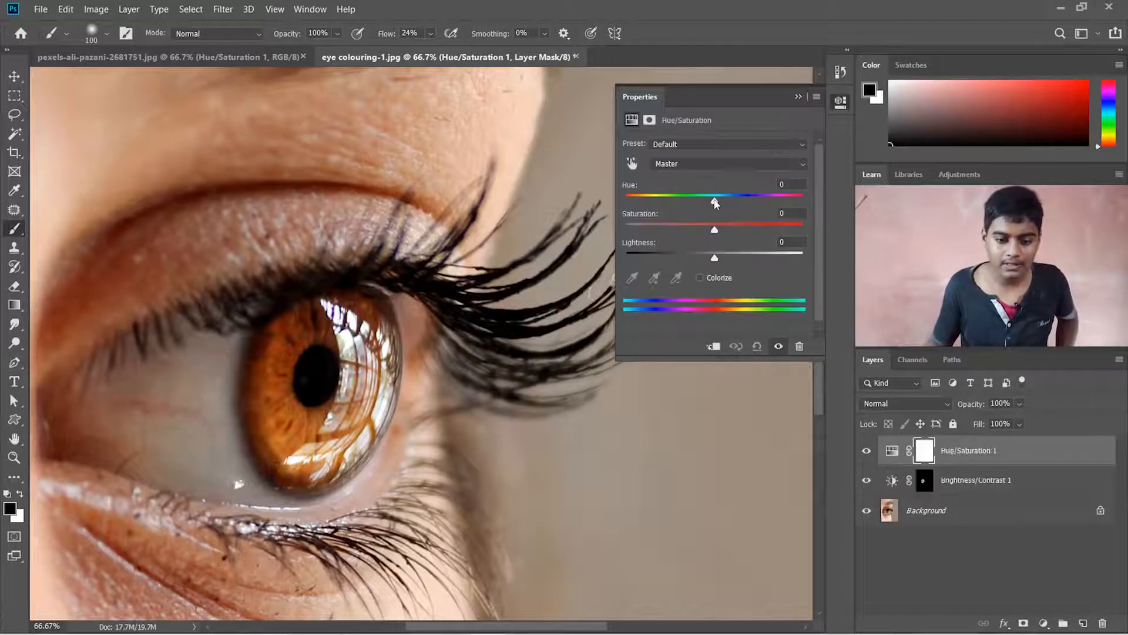
{"action": "left_click_drag", "start_coordinate": [680, 202], "coordinate": [735, 204]}
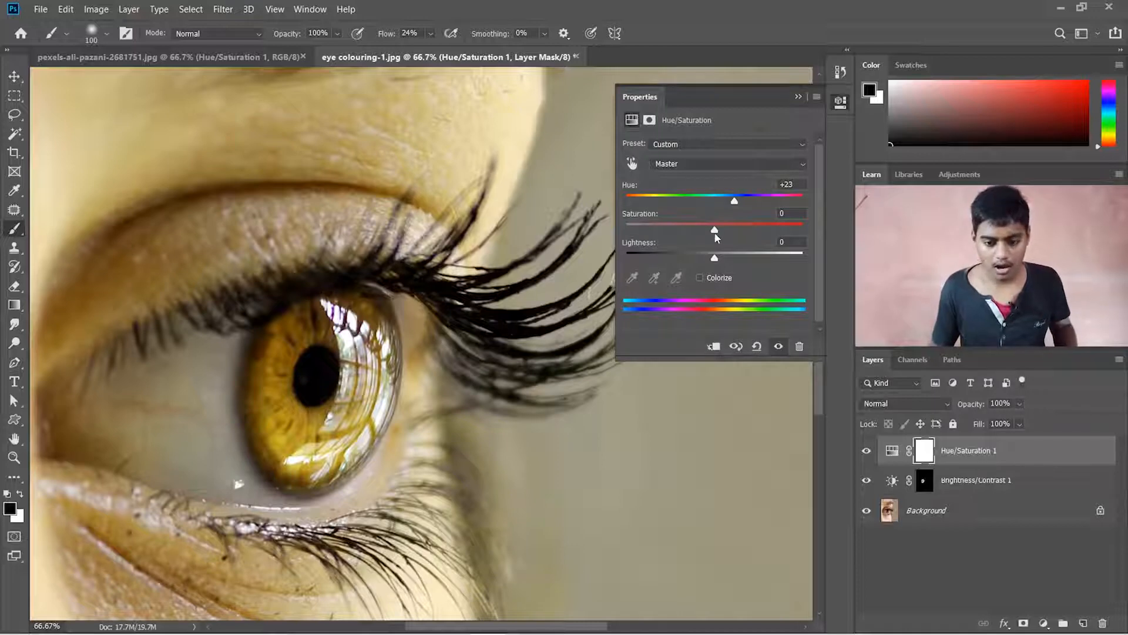
{"action": "left_click_drag", "start_coordinate": [712, 231], "coordinate": [684, 238]}
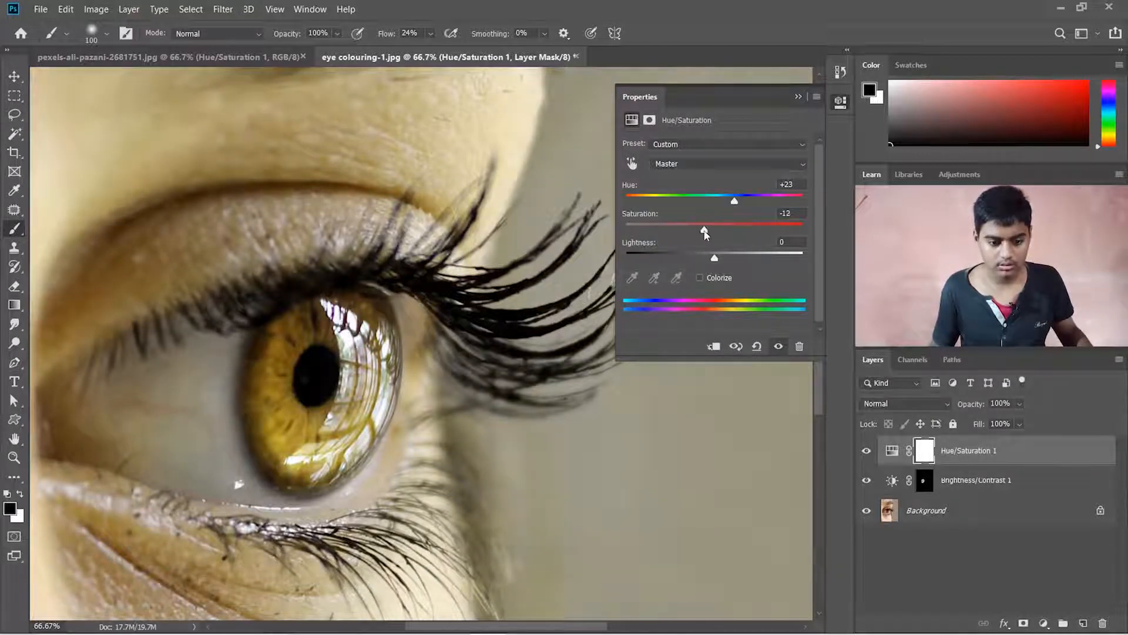
{"action": "left_click", "coordinate": [799, 96]}
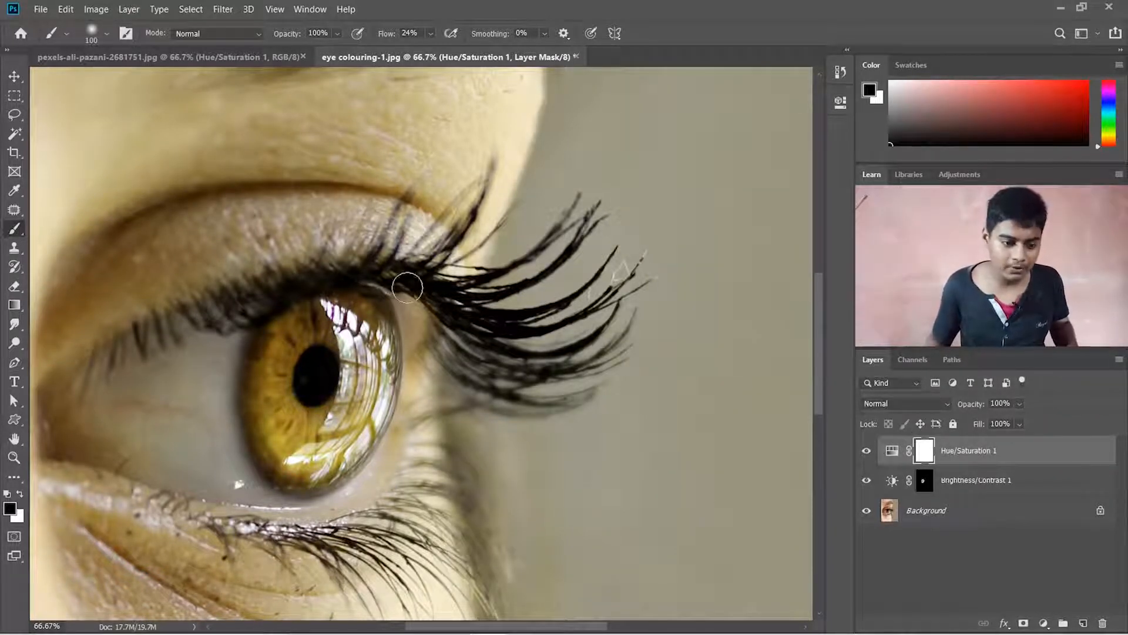
- Compare the close-up eye photo with and without its Hue/Saturation adjustment layer
{"action": "key", "text": "ctrl+minus"}
{"action": "key", "text": "ctrl+minus"}
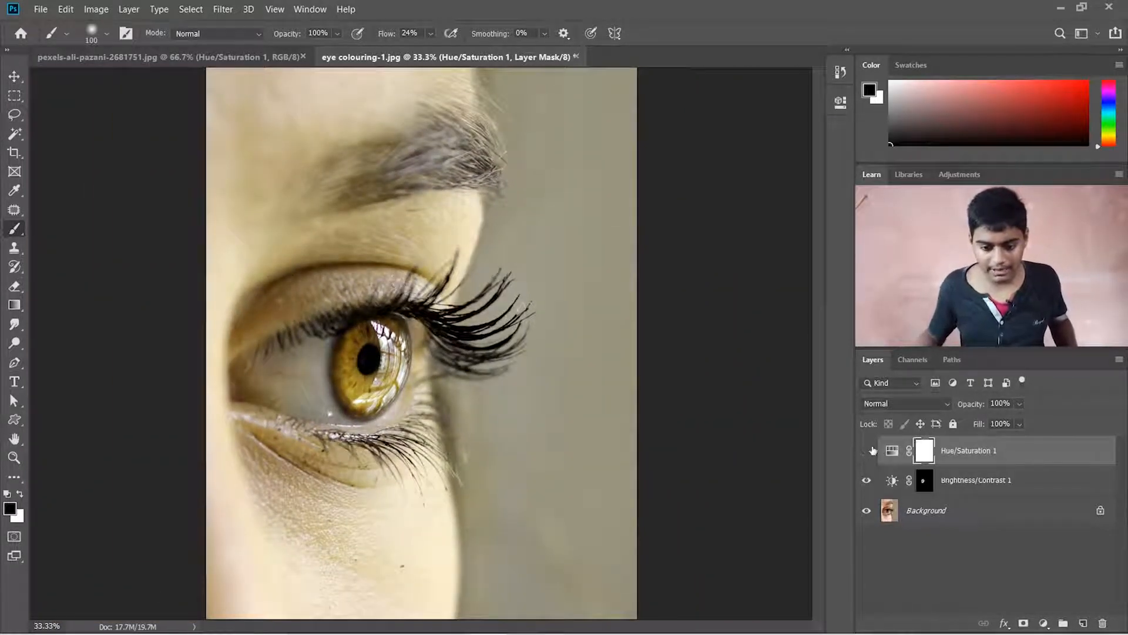
{"action": "left_click", "coordinate": [870, 450]}
{"action": "left_click", "coordinate": [870, 450]}
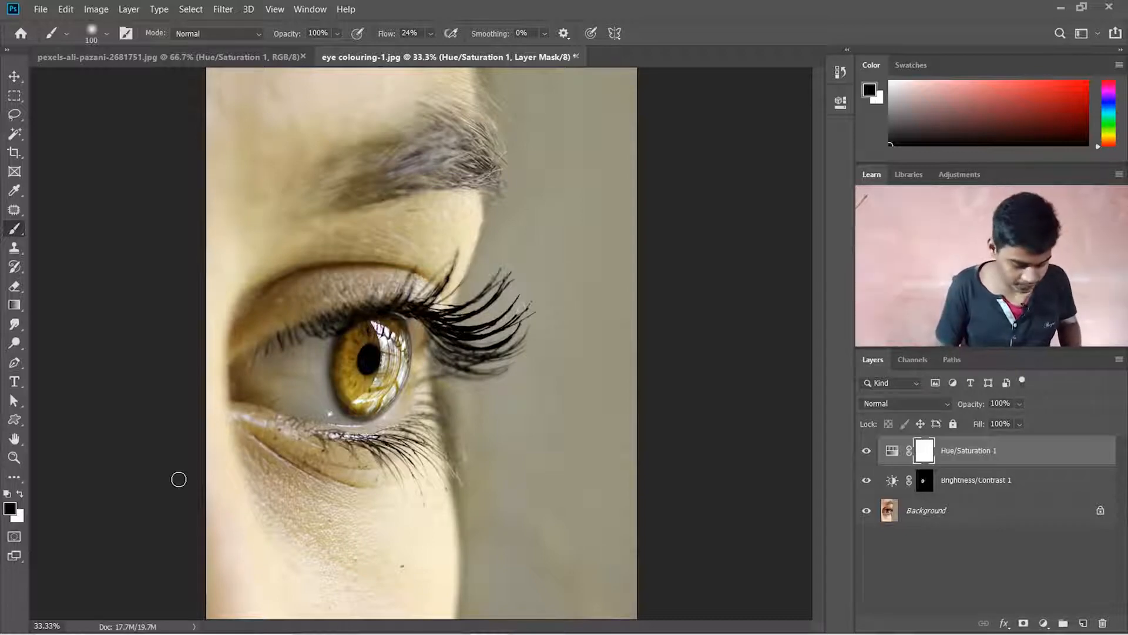
- Invert the Hue/Saturation 1 mask to black and paint white over the iris so only the iris takes the new colour
{"action": "key", "text": "ctrl+i"}
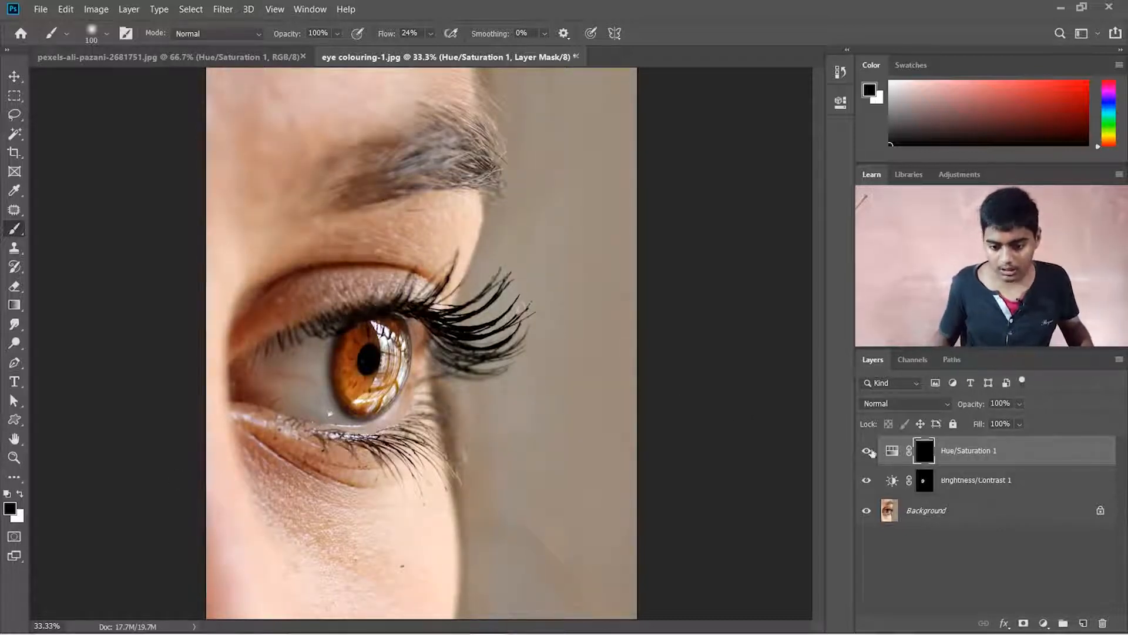
{"action": "key", "text": "x"}
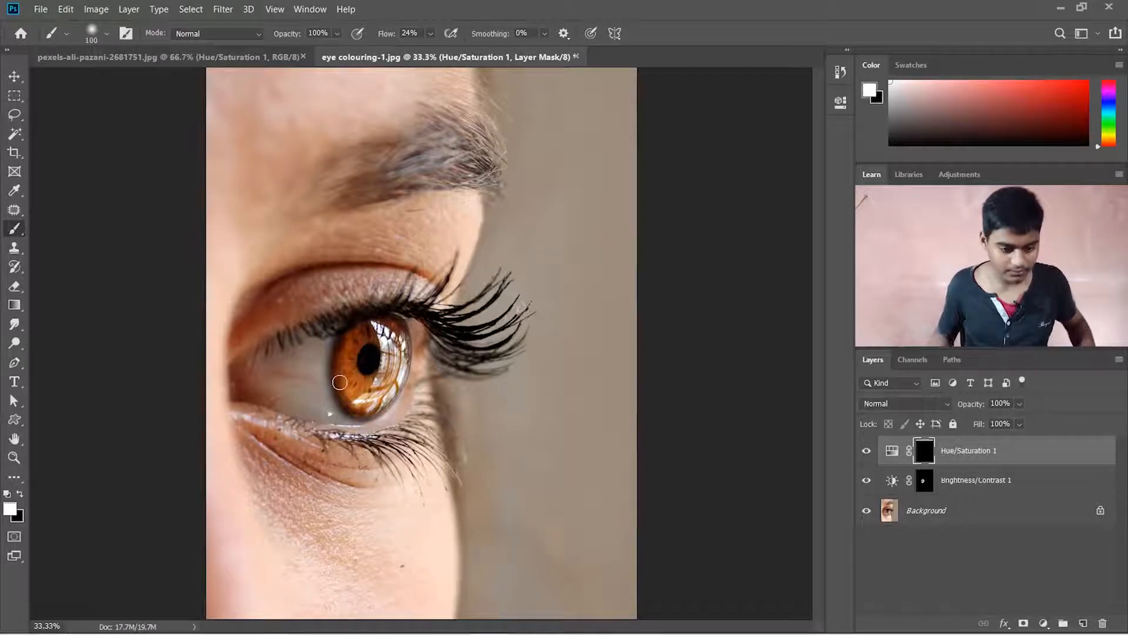
{"action": "scroll", "coordinate": [341, 386], "scroll_direction": "up", "scroll_amount": 3}
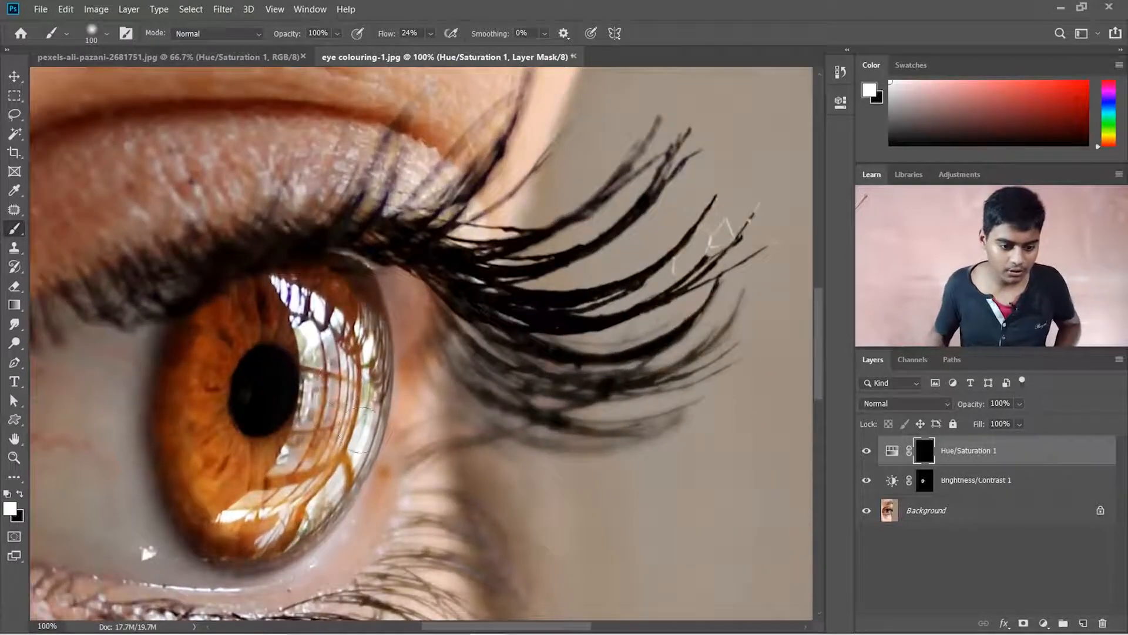
{"action": "left_click_drag", "start_coordinate": [358, 429], "coordinate": [572, 382]}
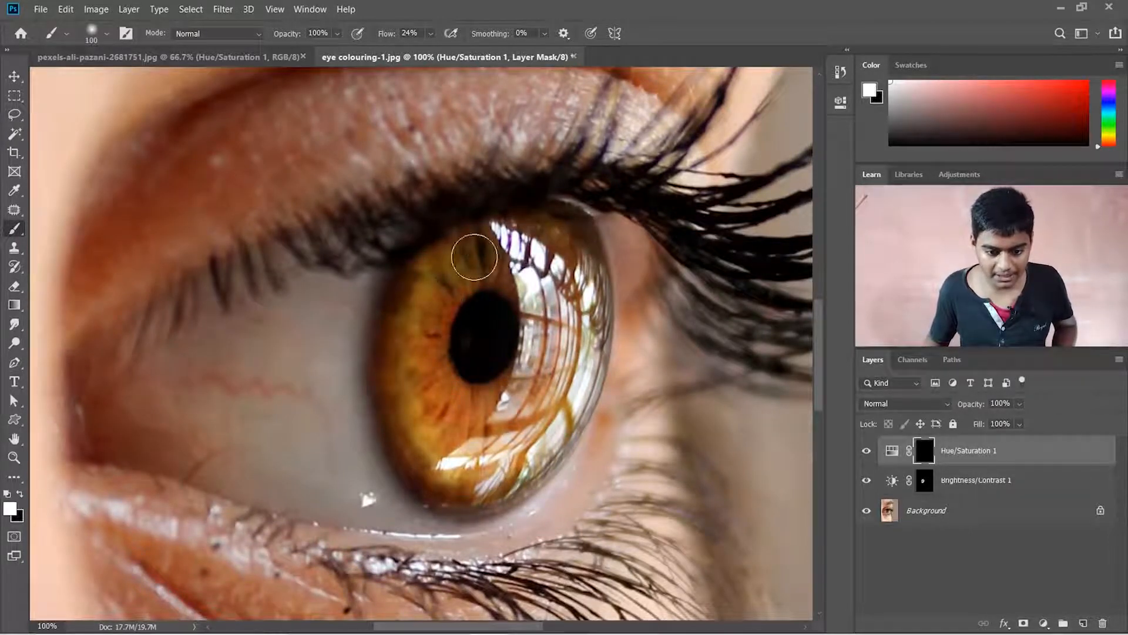
{"action": "mouse_move", "coordinate": [474, 256]}
{"action": "left_mouse_down"}
{"action": "mouse_move", "coordinate": [474, 341]}
{"action": "mouse_move", "coordinate": [450, 363]}
{"action": "mouse_move", "coordinate": [505, 355]}
{"action": "mouse_move", "coordinate": [531, 365]}
{"action": "mouse_move", "coordinate": [444, 435]}
{"action": "mouse_move", "coordinate": [476, 433]}
{"action": "mouse_move", "coordinate": [477, 416]}
{"action": "mouse_move", "coordinate": [435, 434]}
{"action": "mouse_move", "coordinate": [414, 369]}
{"action": "mouse_move", "coordinate": [462, 201]}
{"action": "mouse_move", "coordinate": [413, 352]}
{"action": "mouse_move", "coordinate": [404, 422]}
{"action": "mouse_move", "coordinate": [443, 495]}
{"action": "mouse_move", "coordinate": [567, 428]}
{"action": "left_mouse_up"}
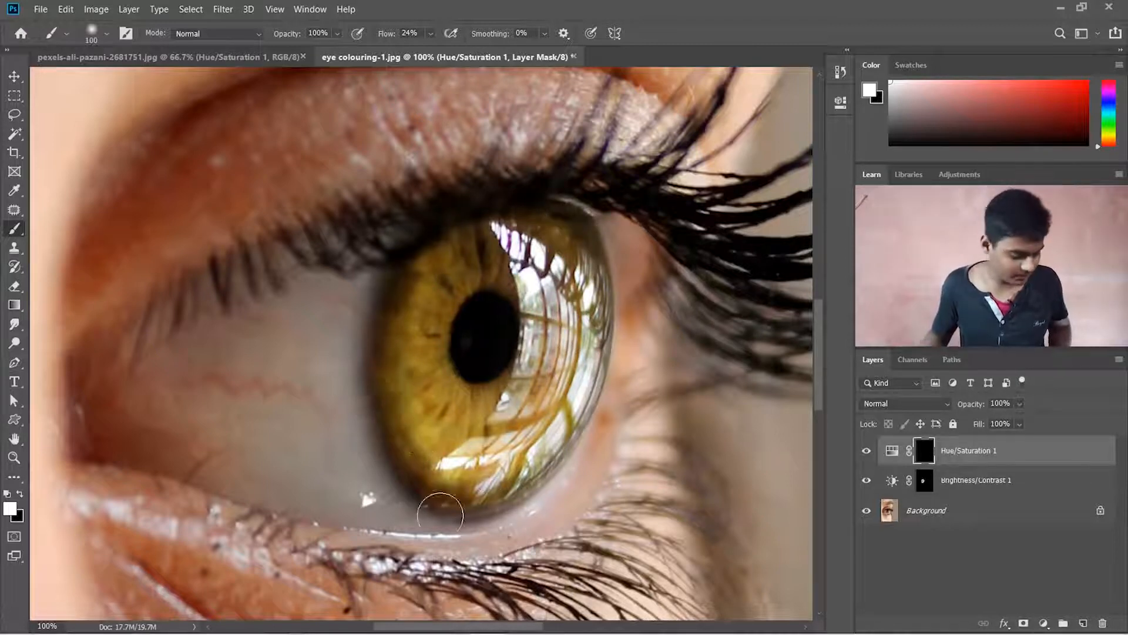
- Refine the Hue/Saturation 1 mask with black over the pupil and white along the iris edge
{"action": "key", "text": "x"}
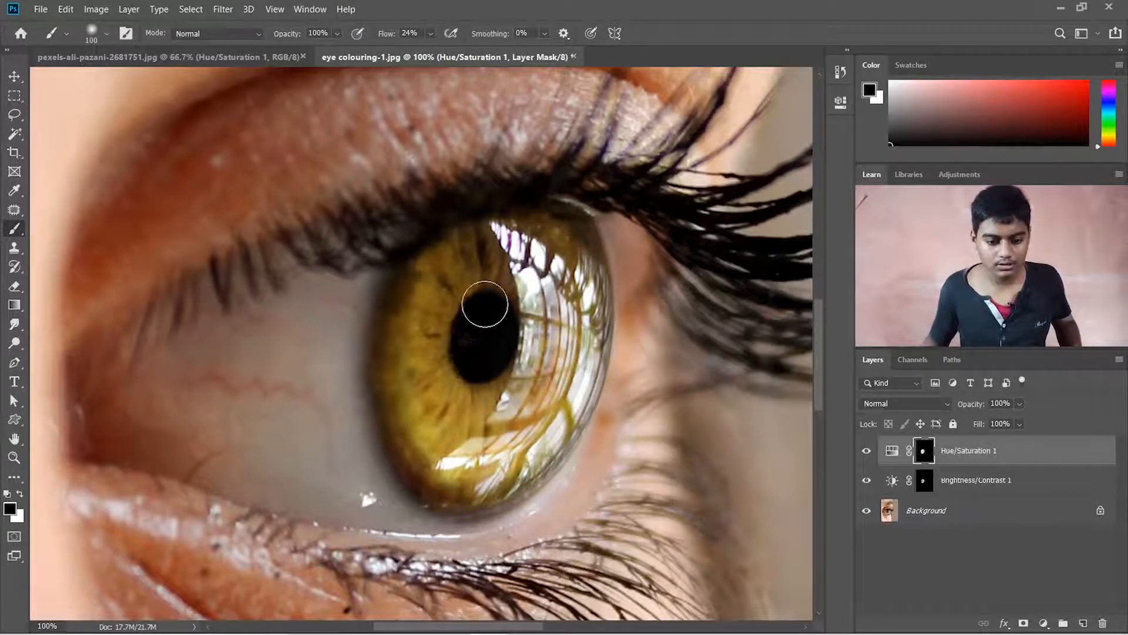
{"action": "key", "text": "x"}
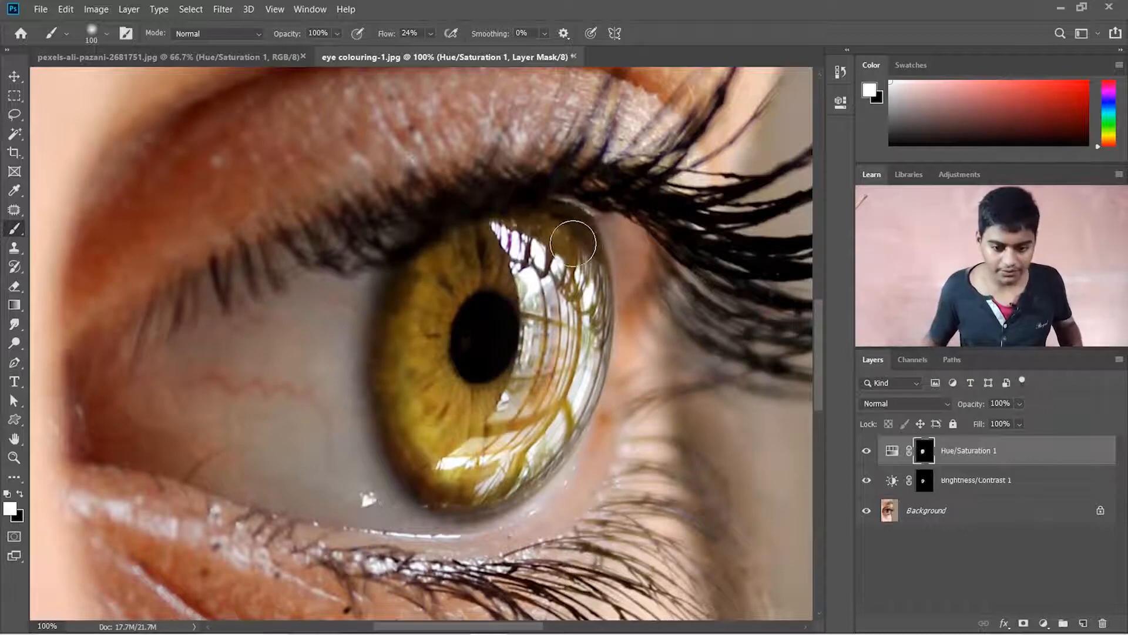
{"action": "key", "text": "x"}
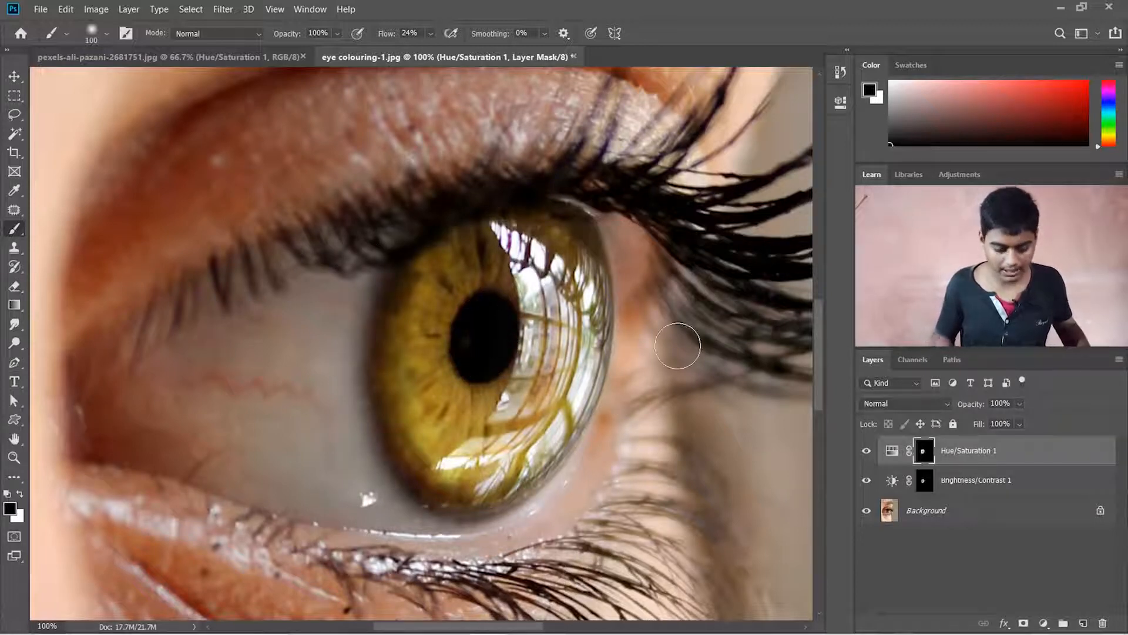
- Add a second Hue/Saturation adjustment layer with hue +61 and invert its mask to black
{"action": "key", "text": "ctrl+minus"}
{"action": "key", "text": "ctrl+minus"}
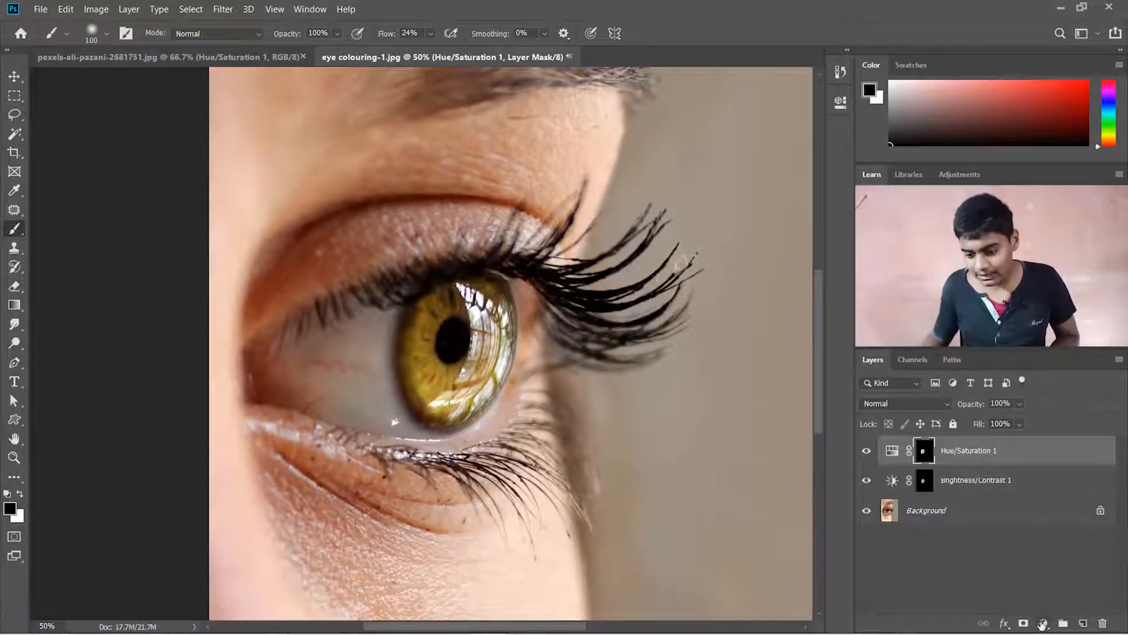
{"action": "left_click", "coordinate": [1044, 623]}
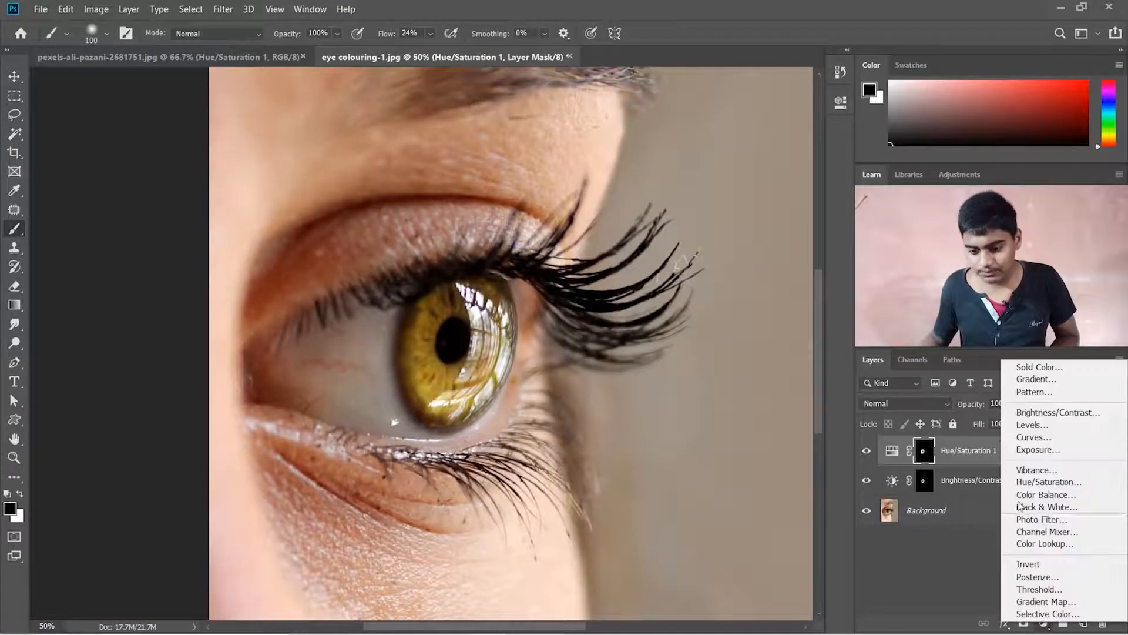
{"action": "left_click", "coordinate": [1045, 488]}
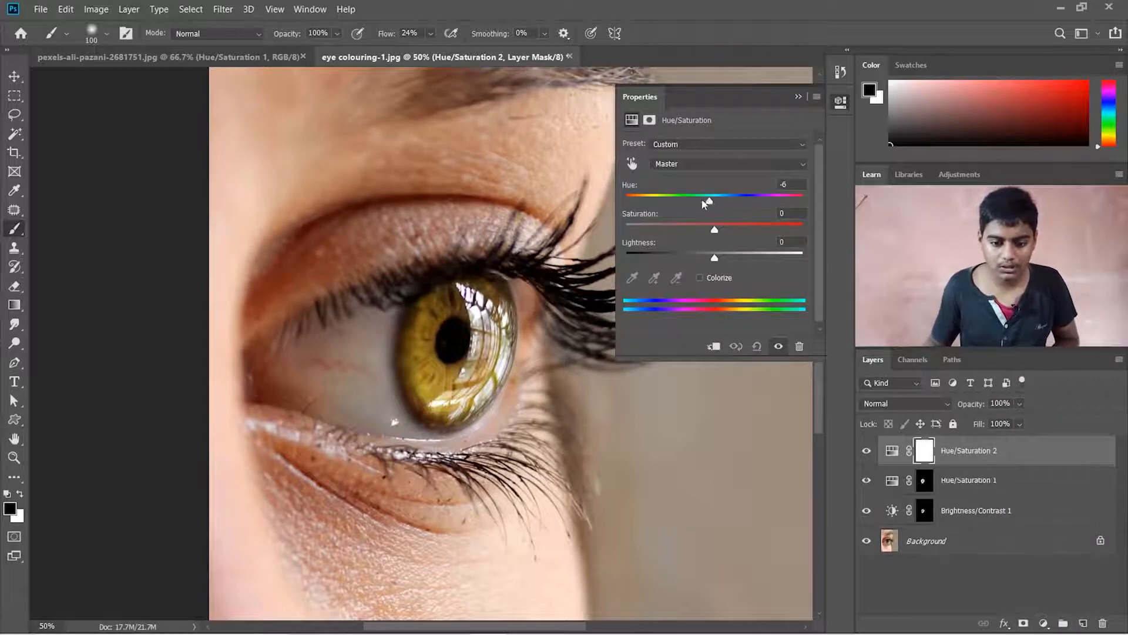
{"action": "left_click_drag", "start_coordinate": [705, 203], "coordinate": [762, 206]}
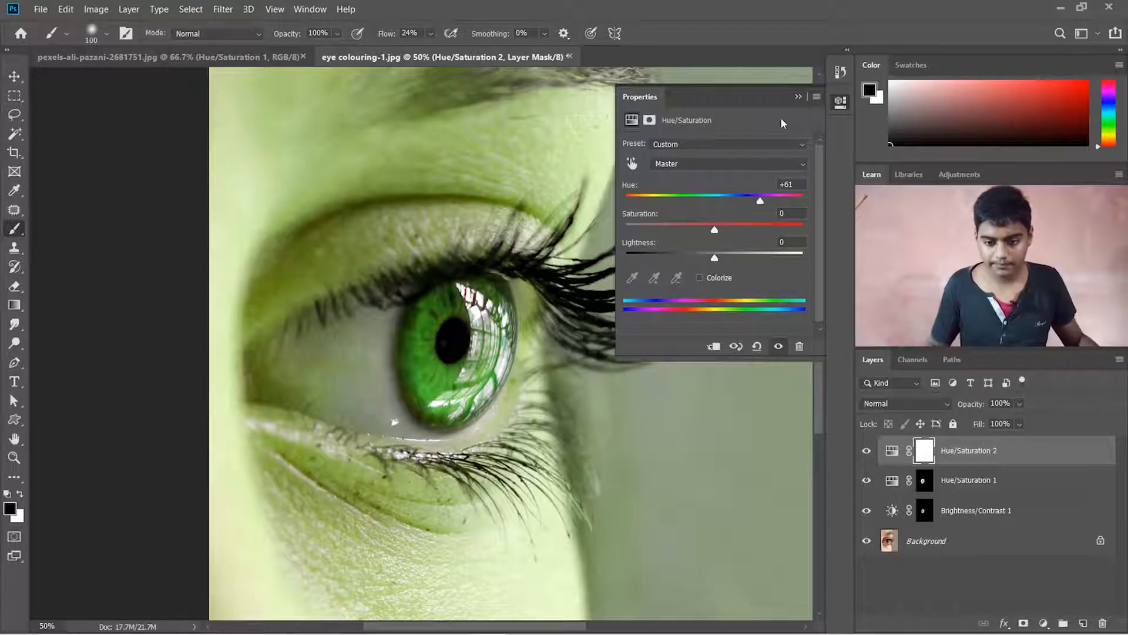
{"action": "left_click", "coordinate": [798, 98]}
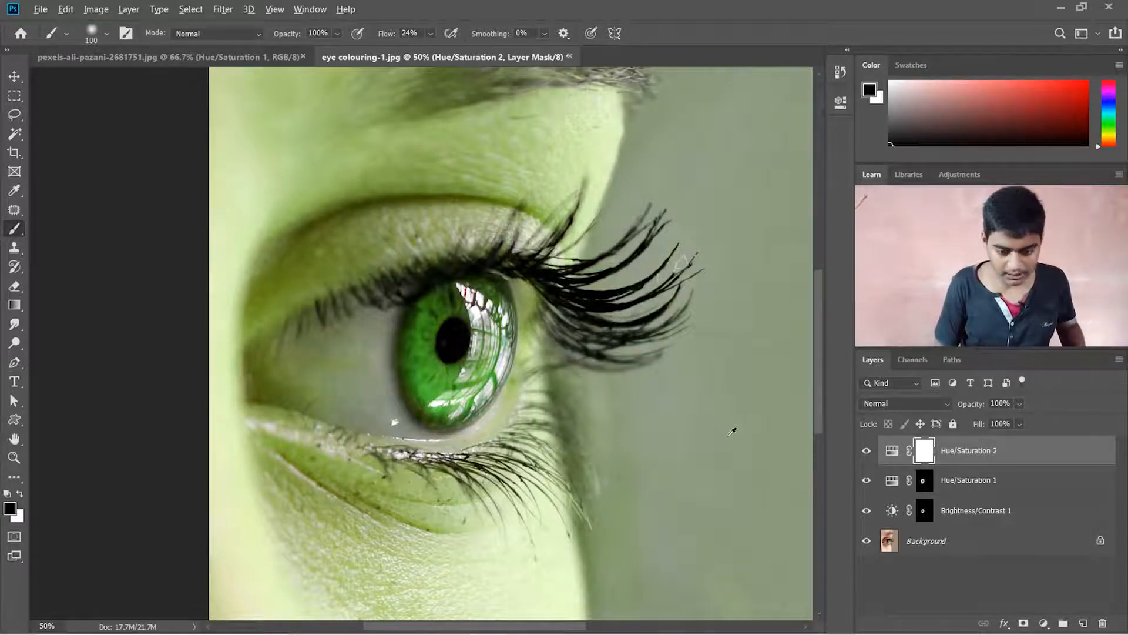
{"action": "key", "text": "ctrl+i"}
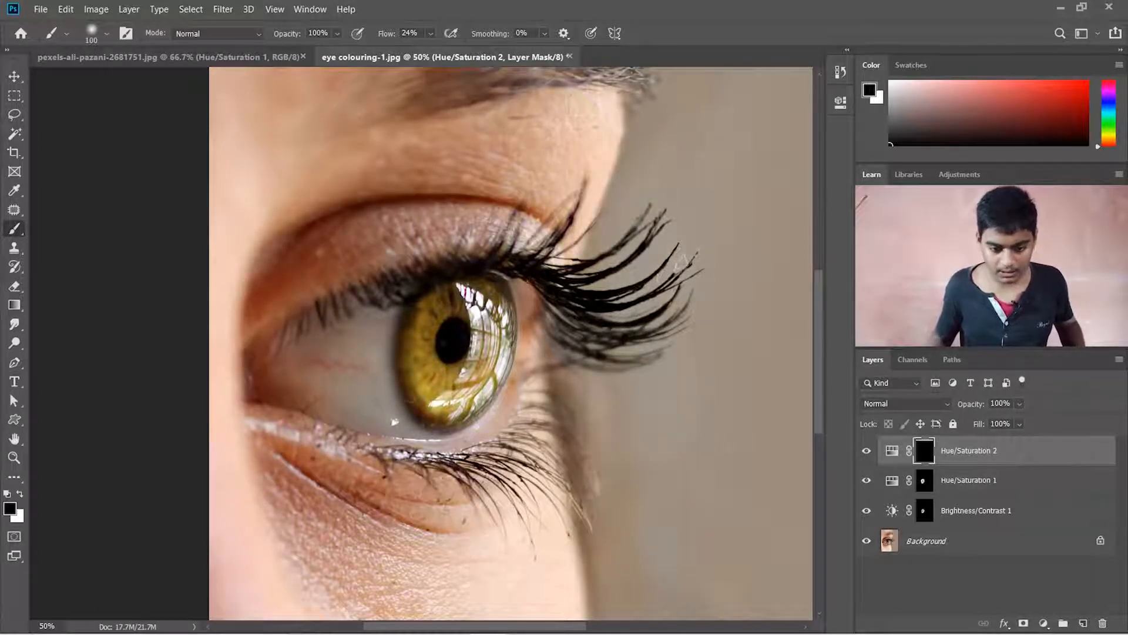
- Lower the brush flow to 17% and set the Hue/Saturation 2 layer's saturation to -20
{"action": "key", "text": "ctrl+plus"}
{"action": "key", "text": "ctrl+plus"}
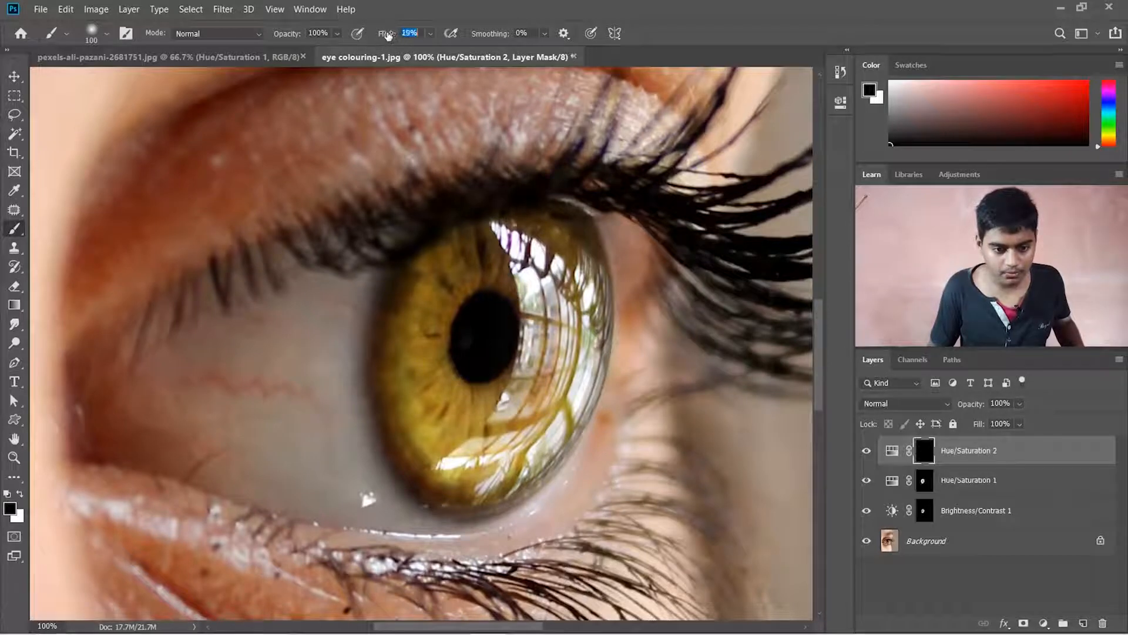
{"action": "left_click", "coordinate": [891, 454]}
{"action": "double_click", "coordinate": [891, 455]}
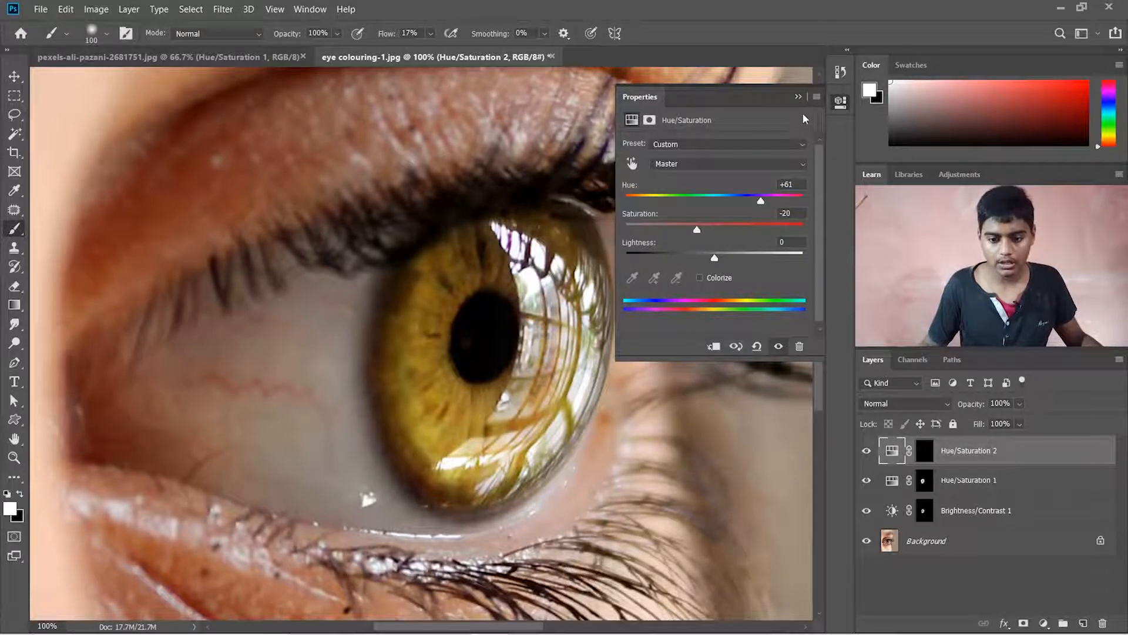
{"action": "left_click", "coordinate": [798, 97]}
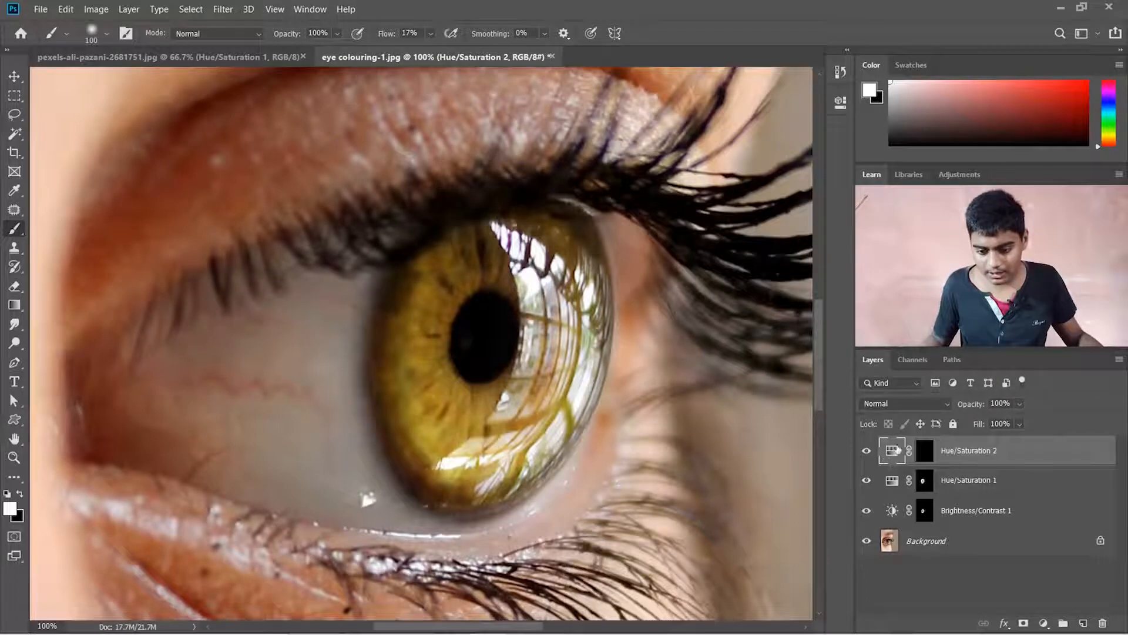
- Paint a green ring around the pupil with white on the Hue/Saturation 2 mask, and mask out the pupil with black
{"action": "left_click", "coordinate": [927, 452]}
{"action": "key", "text": "x"}
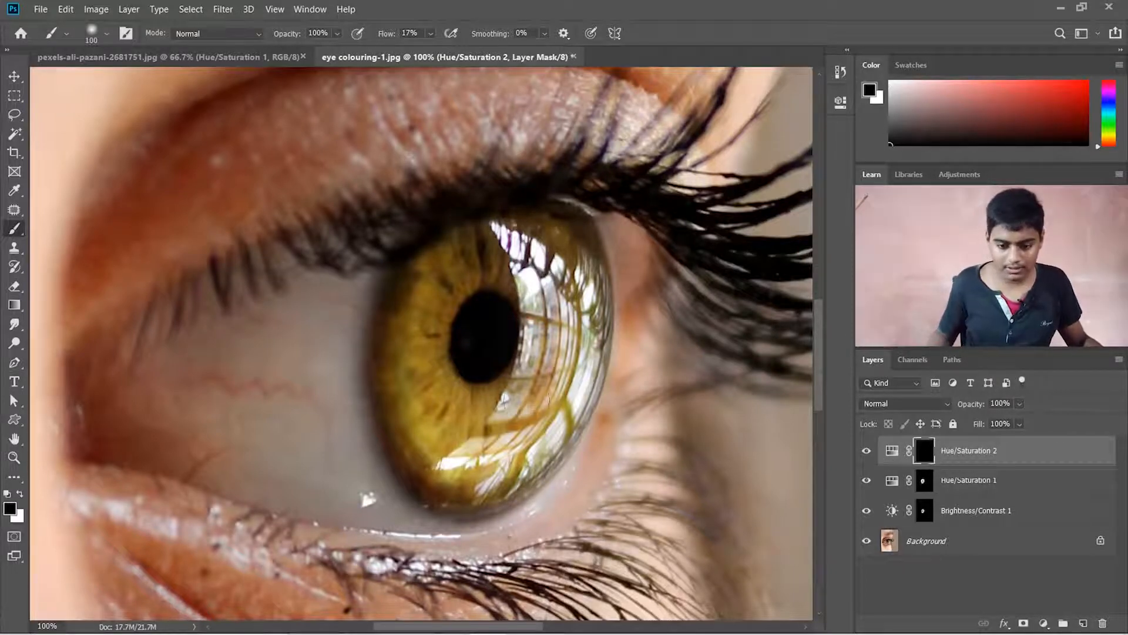
{"action": "key", "text": "x"}
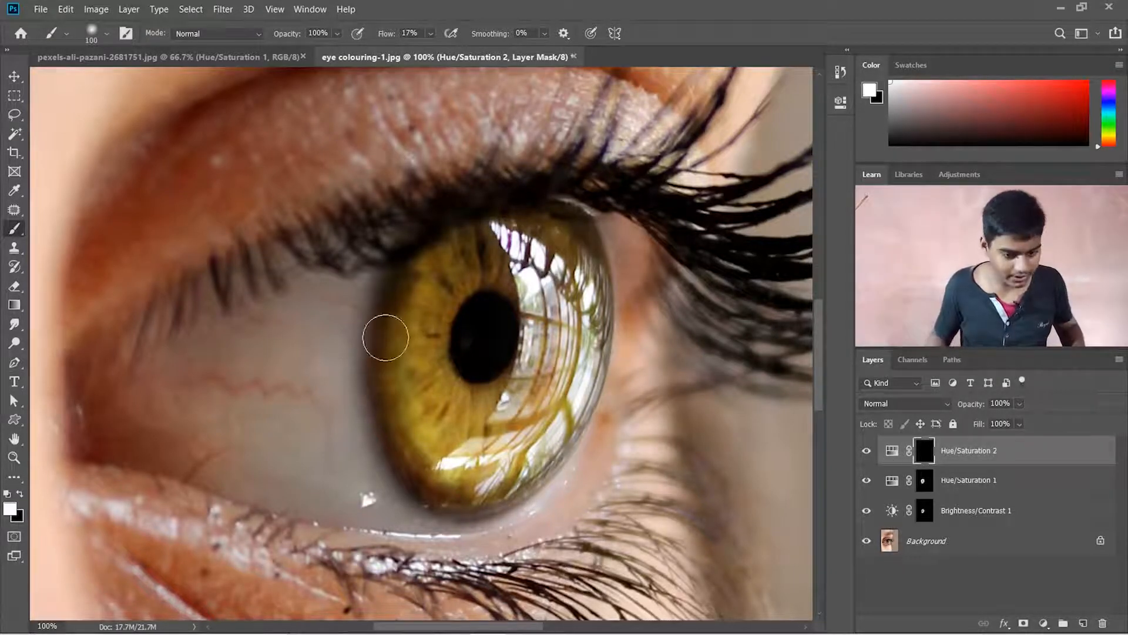
{"action": "mouse_move", "coordinate": [415, 269]}
{"action": "left_mouse_down"}
{"action": "mouse_move", "coordinate": [405, 262]}
{"action": "mouse_move", "coordinate": [433, 259]}
{"action": "mouse_move", "coordinate": [390, 300]}
{"action": "mouse_move", "coordinate": [432, 300]}
{"action": "mouse_move", "coordinate": [398, 335]}
{"action": "mouse_move", "coordinate": [408, 346]}
{"action": "mouse_move", "coordinate": [456, 297]}
{"action": "left_mouse_up"}
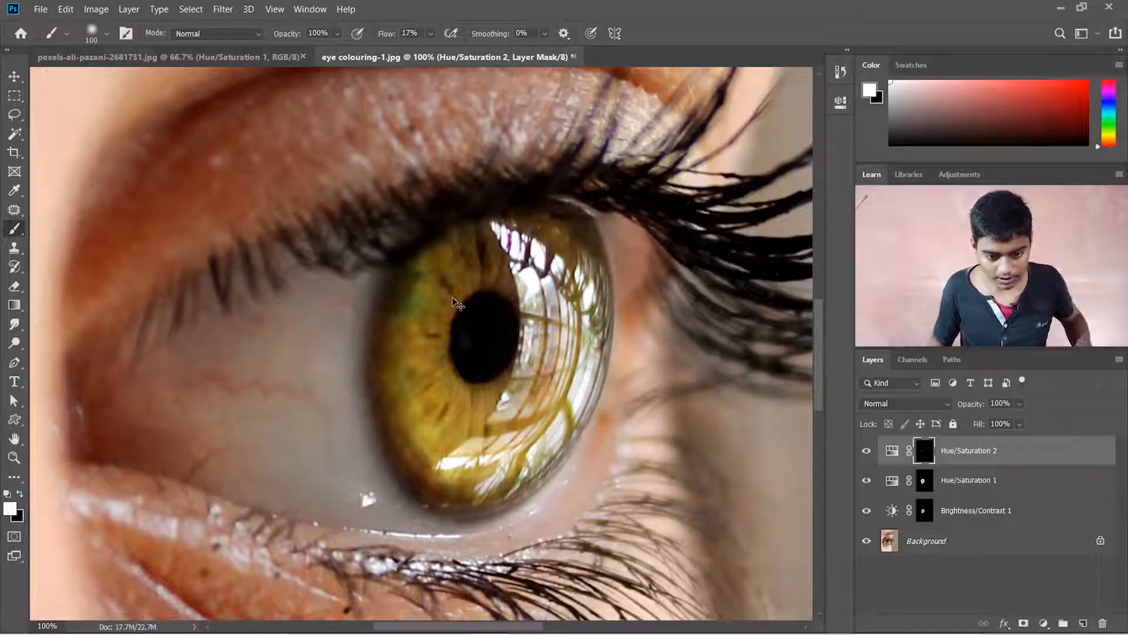
{"action": "key", "text": "ctrl+z"}
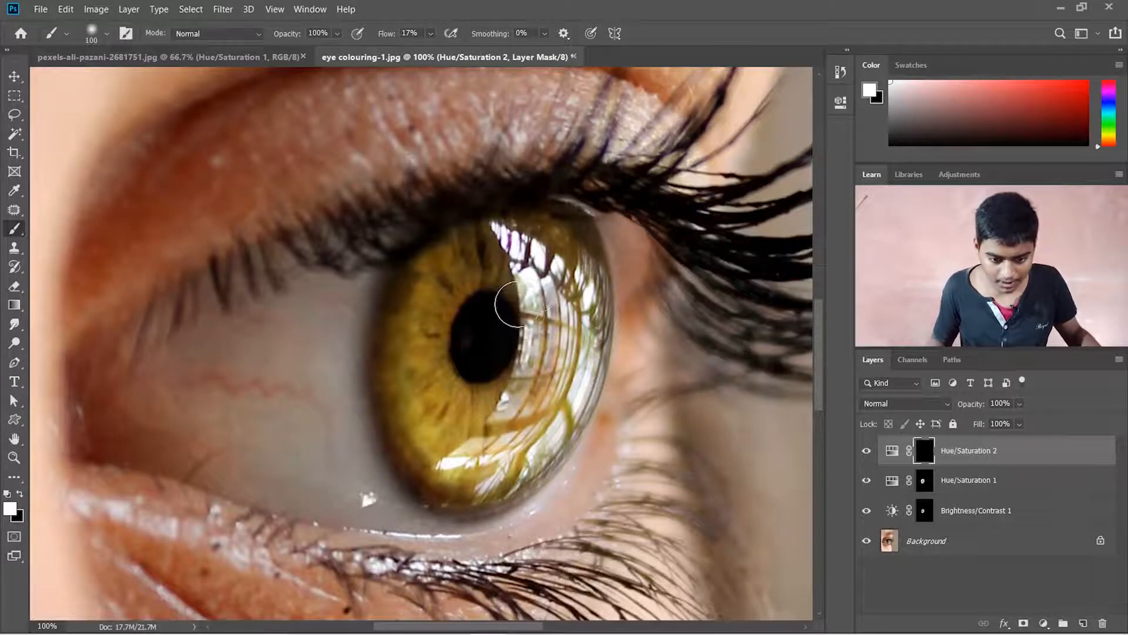
{"action": "left_click_drag", "start_coordinate": [534, 312], "coordinate": [526, 323]}
{"action": "mouse_move", "coordinate": [475, 424]}
{"action": "left_mouse_down"}
{"action": "mouse_move", "coordinate": [476, 390]}
{"action": "mouse_move", "coordinate": [477, 425]}
{"action": "mouse_move", "coordinate": [486, 394]}
{"action": "mouse_move", "coordinate": [461, 396]}
{"action": "mouse_move", "coordinate": [450, 420]}
{"action": "mouse_move", "coordinate": [443, 355]}
{"action": "mouse_move", "coordinate": [406, 357]}
{"action": "mouse_move", "coordinate": [445, 325]}
{"action": "mouse_move", "coordinate": [427, 293]}
{"action": "mouse_move", "coordinate": [435, 285]}
{"action": "mouse_move", "coordinate": [467, 301]}
{"action": "mouse_move", "coordinate": [487, 252]}
{"action": "mouse_move", "coordinate": [527, 303]}
{"action": "left_mouse_up"}
{"action": "mouse_move", "coordinate": [520, 357]}
{"action": "left_mouse_down"}
{"action": "mouse_move", "coordinate": [521, 409]}
{"action": "mouse_move", "coordinate": [495, 383]}
{"action": "mouse_move", "coordinate": [416, 374]}
{"action": "mouse_move", "coordinate": [458, 372]}
{"action": "left_mouse_up"}
{"action": "key", "text": "x"}
{"action": "mouse_move", "coordinate": [499, 326]}
{"action": "left_mouse_down"}
{"action": "mouse_move", "coordinate": [486, 323]}
{"action": "mouse_move", "coordinate": [495, 345]}
{"action": "mouse_move", "coordinate": [501, 323]}
{"action": "mouse_move", "coordinate": [476, 336]}
{"action": "left_mouse_up"}
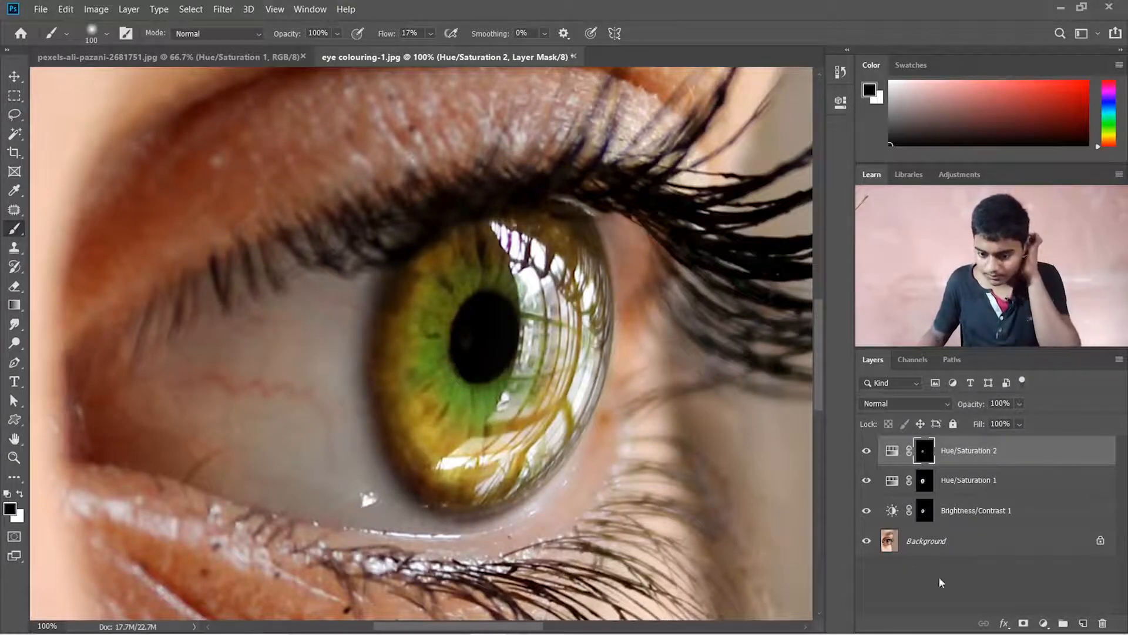
- Add a third Hue/Saturation adjustment layer with hue -170 and saturation -25, and invert its mask to black
{"action": "left_click", "coordinate": [1042, 624]}
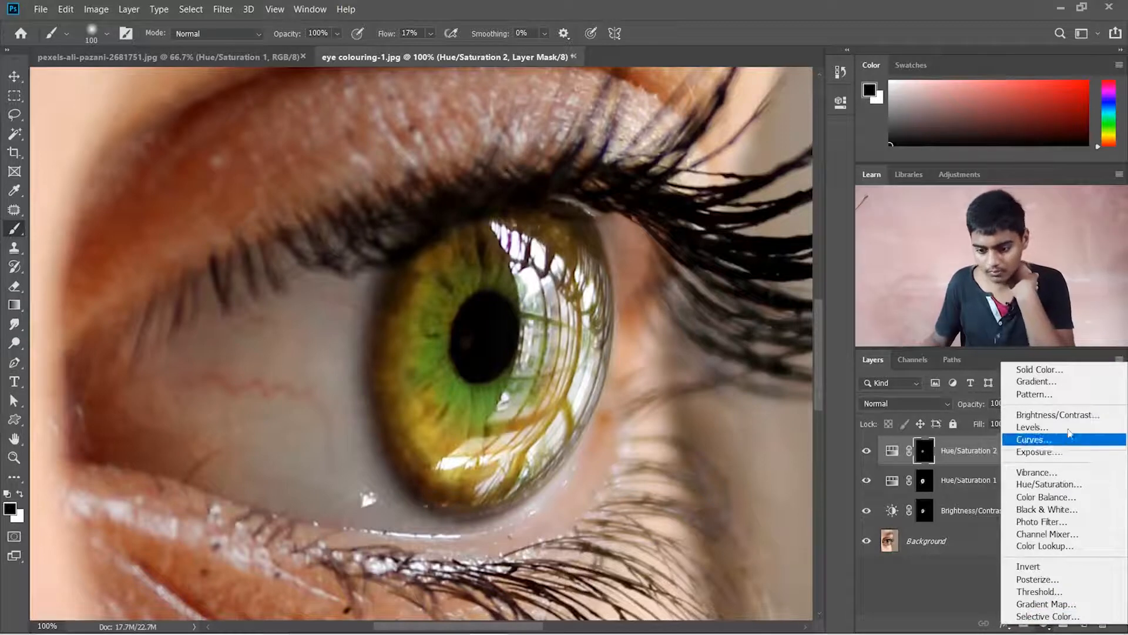
{"action": "left_click", "coordinate": [1049, 484]}
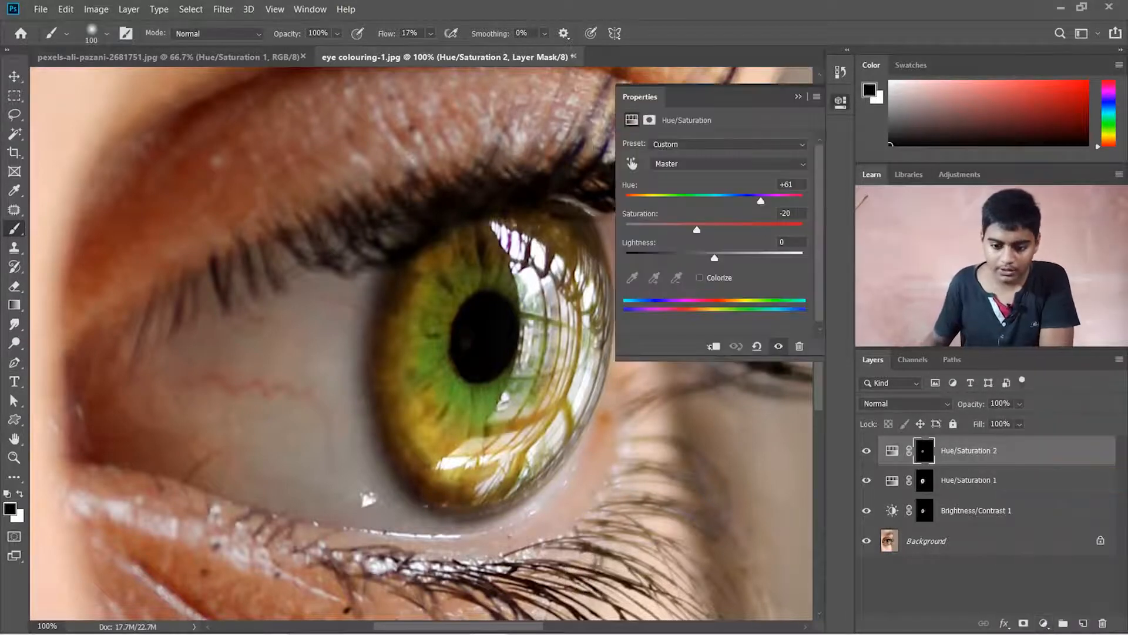
{"action": "left_click_drag", "start_coordinate": [714, 200], "coordinate": [633, 205]}
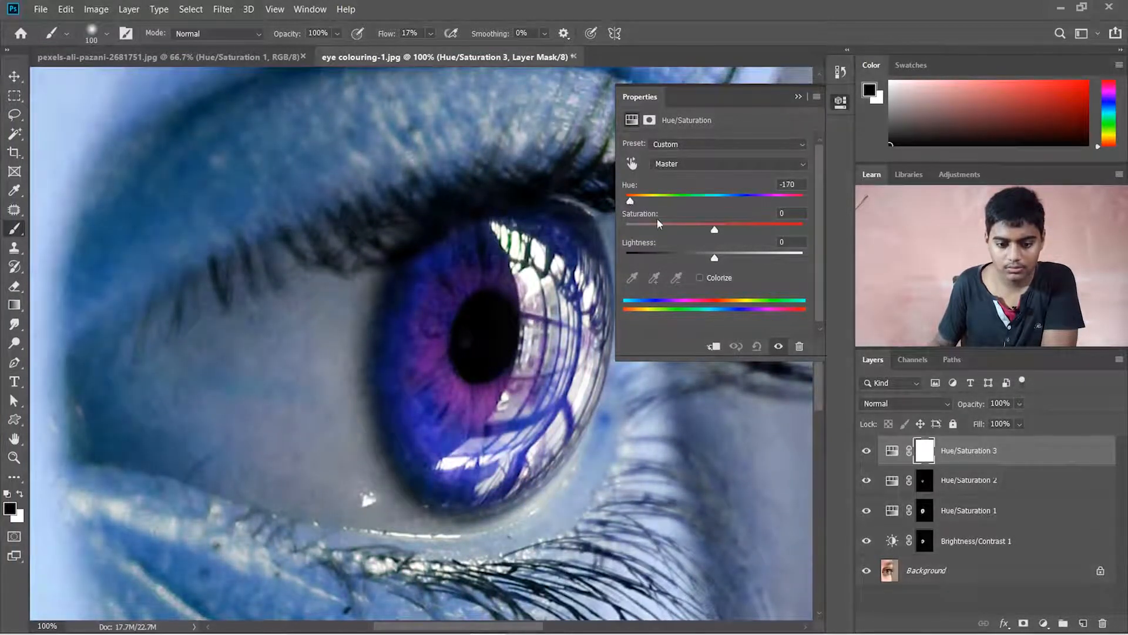
{"action": "mouse_move", "coordinate": [715, 233]}
{"action": "left_mouse_down"}
{"action": "mouse_move", "coordinate": [673, 233]}
{"action": "mouse_move", "coordinate": [696, 233]}
{"action": "left_mouse_up"}
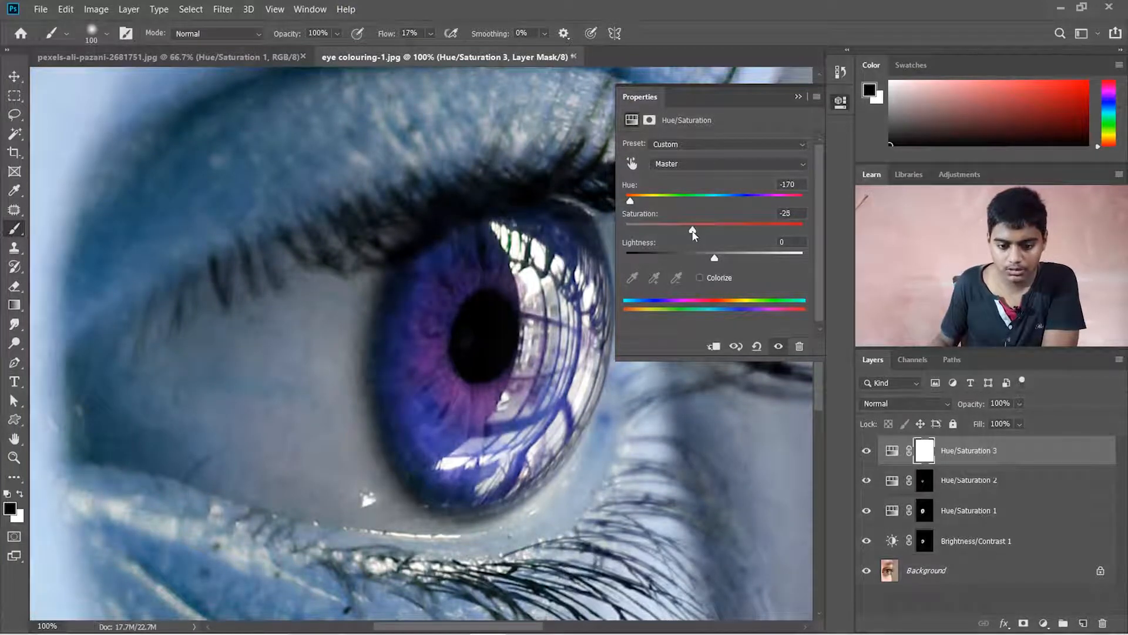
{"action": "left_click", "coordinate": [797, 97]}
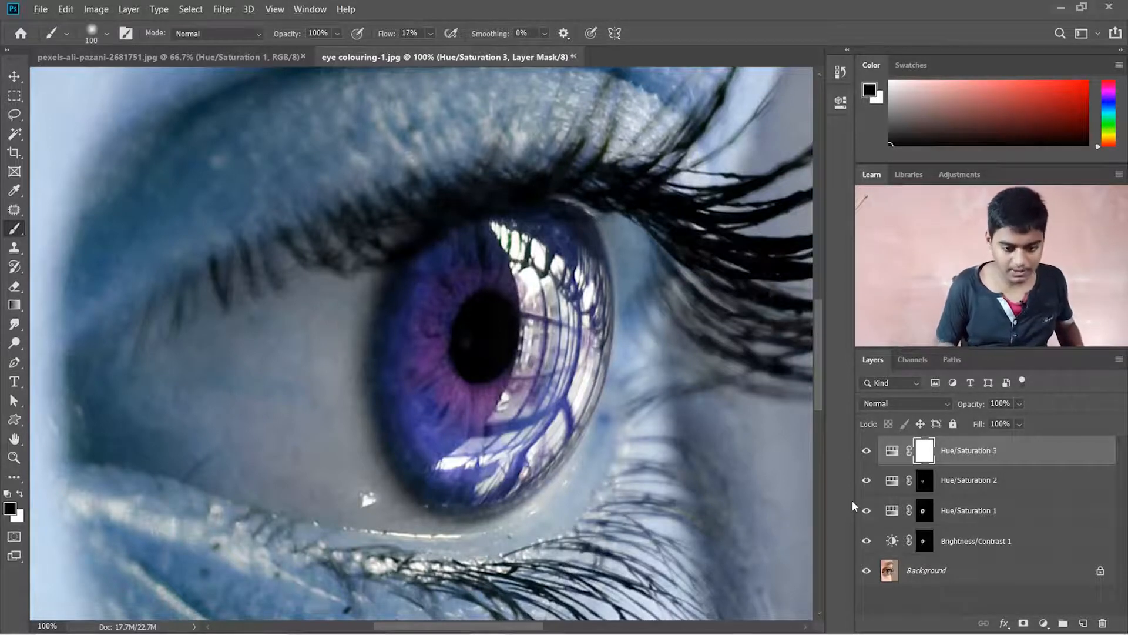
{"action": "key", "text": "ctrl+i"}
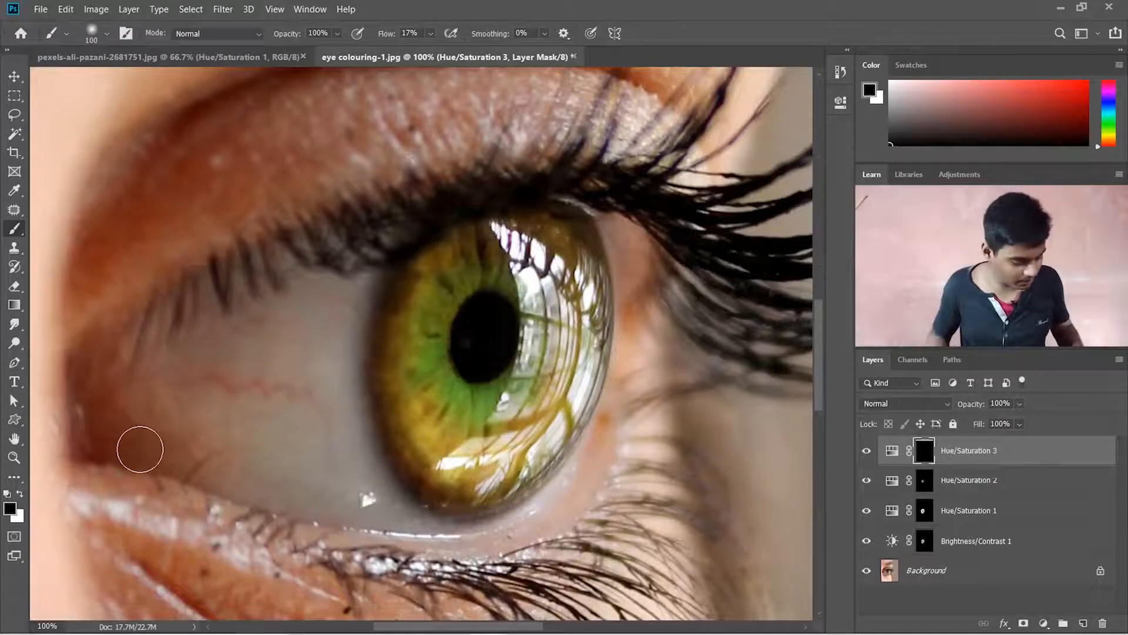
- Brush white along the left outer edge of the iris on the Hue/Saturation 3 mask to tint it blue
{"action": "key", "text": "x"}
{"action": "key", "text": "ctrl+plus"}
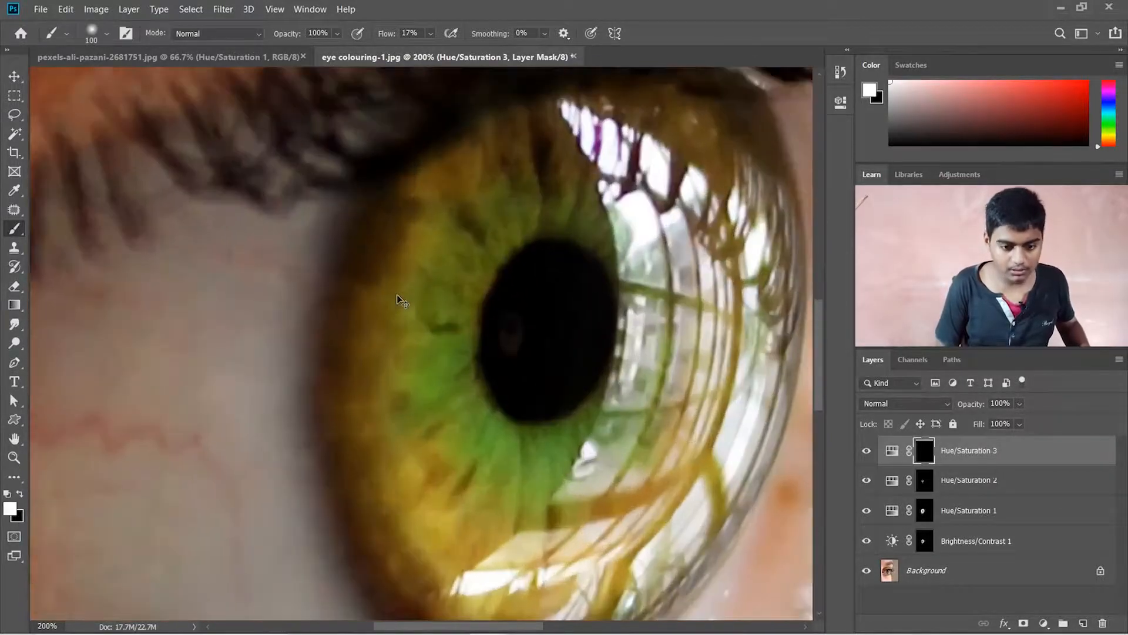
{"action": "key", "text": "ctrl+minus"}
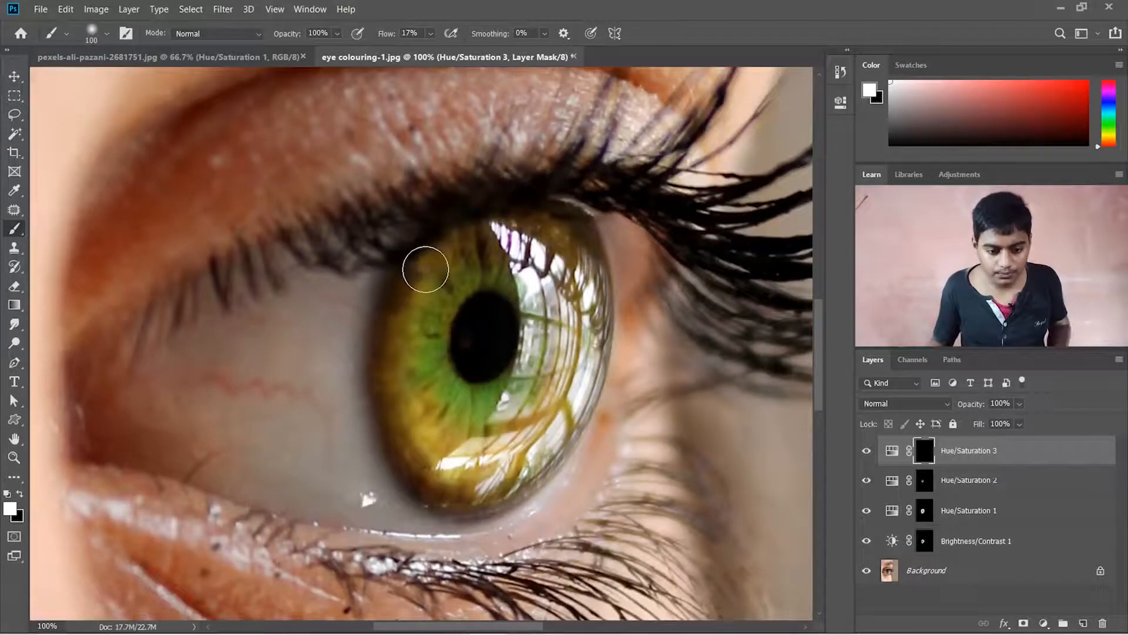
{"action": "mouse_move", "coordinate": [412, 280]}
{"action": "left_mouse_down"}
{"action": "mouse_move", "coordinate": [415, 308]}
{"action": "mouse_move", "coordinate": [384, 344]}
{"action": "mouse_move", "coordinate": [414, 347]}
{"action": "mouse_move", "coordinate": [413, 357]}
{"action": "mouse_move", "coordinate": [384, 396]}
{"action": "mouse_move", "coordinate": [403, 390]}
{"action": "mouse_move", "coordinate": [419, 404]}
{"action": "mouse_move", "coordinate": [404, 451]}
{"action": "mouse_move", "coordinate": [444, 438]}
{"action": "left_mouse_up"}
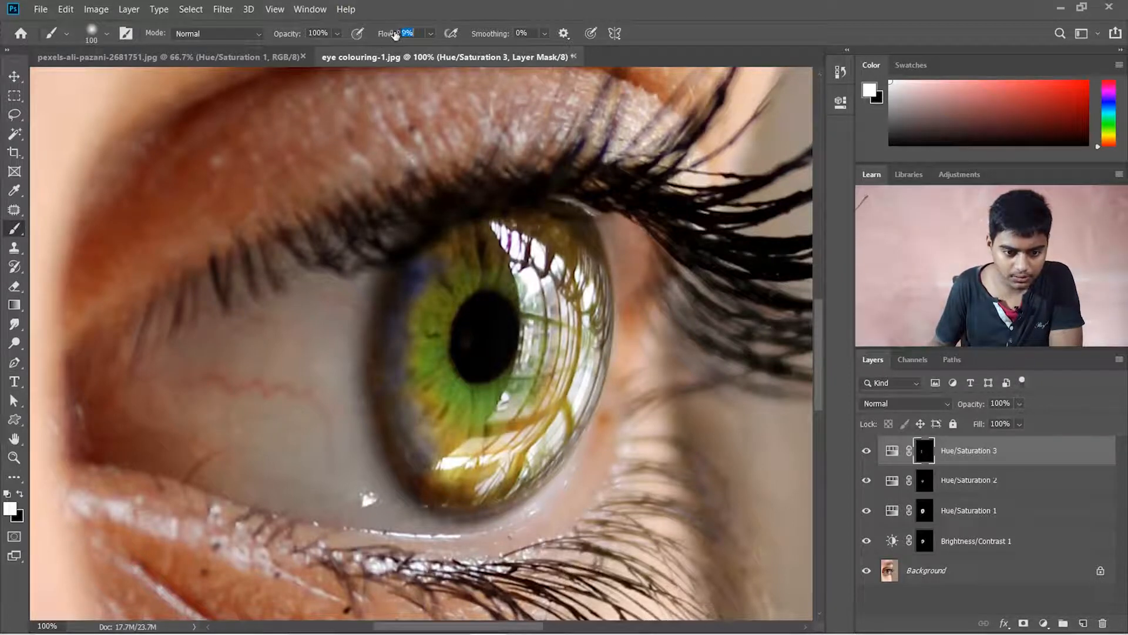
- With the brush flow at 9%, build up the blue outer iris ring in white on the Hue/Saturation 3 mask and soften it with black
{"action": "mouse_move", "coordinate": [414, 283]}
{"action": "left_mouse_down"}
{"action": "mouse_move", "coordinate": [436, 271]}
{"action": "mouse_move", "coordinate": [406, 292]}
{"action": "mouse_move", "coordinate": [394, 324]}
{"action": "mouse_move", "coordinate": [411, 331]}
{"action": "mouse_move", "coordinate": [402, 393]}
{"action": "mouse_move", "coordinate": [442, 449]}
{"action": "mouse_move", "coordinate": [441, 488]}
{"action": "mouse_move", "coordinate": [455, 490]}
{"action": "mouse_move", "coordinate": [460, 447]}
{"action": "mouse_move", "coordinate": [444, 494]}
{"action": "mouse_move", "coordinate": [443, 432]}
{"action": "mouse_move", "coordinate": [419, 454]}
{"action": "mouse_move", "coordinate": [436, 402]}
{"action": "mouse_move", "coordinate": [388, 414]}
{"action": "mouse_move", "coordinate": [393, 377]}
{"action": "mouse_move", "coordinate": [419, 340]}
{"action": "mouse_move", "coordinate": [413, 302]}
{"action": "mouse_move", "coordinate": [444, 245]}
{"action": "mouse_move", "coordinate": [530, 232]}
{"action": "mouse_move", "coordinate": [519, 228]}
{"action": "mouse_move", "coordinate": [584, 243]}
{"action": "mouse_move", "coordinate": [563, 236]}
{"action": "mouse_move", "coordinate": [587, 286]}
{"action": "left_mouse_up"}
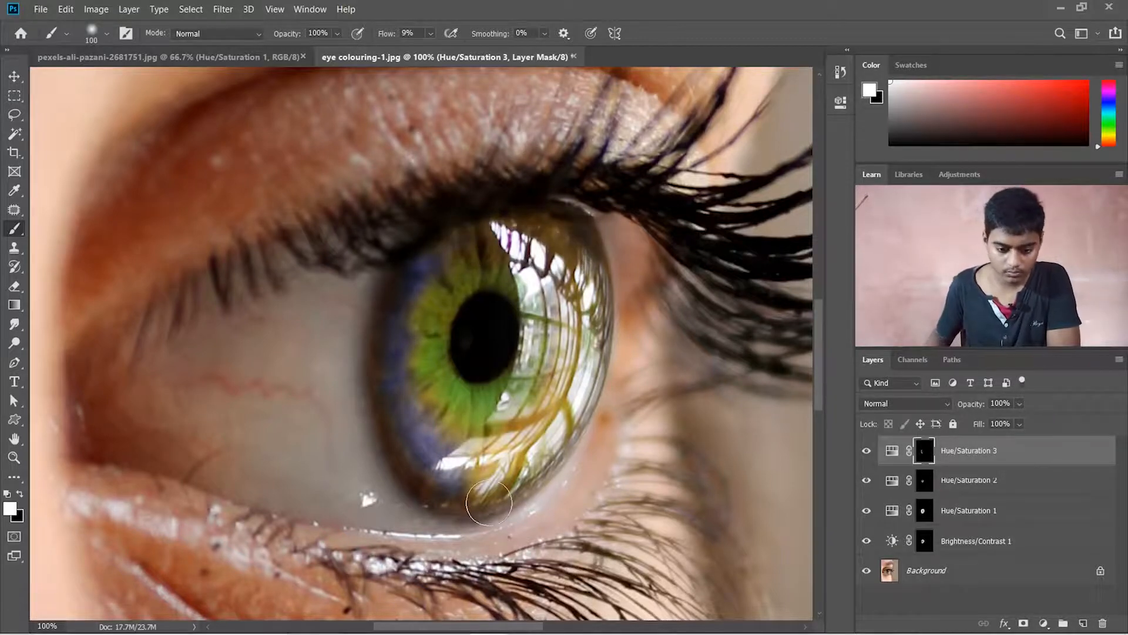
{"action": "mouse_move", "coordinate": [489, 503]}
{"action": "left_mouse_down"}
{"action": "mouse_move", "coordinate": [485, 474]}
{"action": "mouse_move", "coordinate": [486, 498]}
{"action": "mouse_move", "coordinate": [500, 464]}
{"action": "mouse_move", "coordinate": [480, 488]}
{"action": "mouse_move", "coordinate": [487, 501]}
{"action": "mouse_move", "coordinate": [502, 456]}
{"action": "mouse_move", "coordinate": [538, 447]}
{"action": "left_mouse_up"}
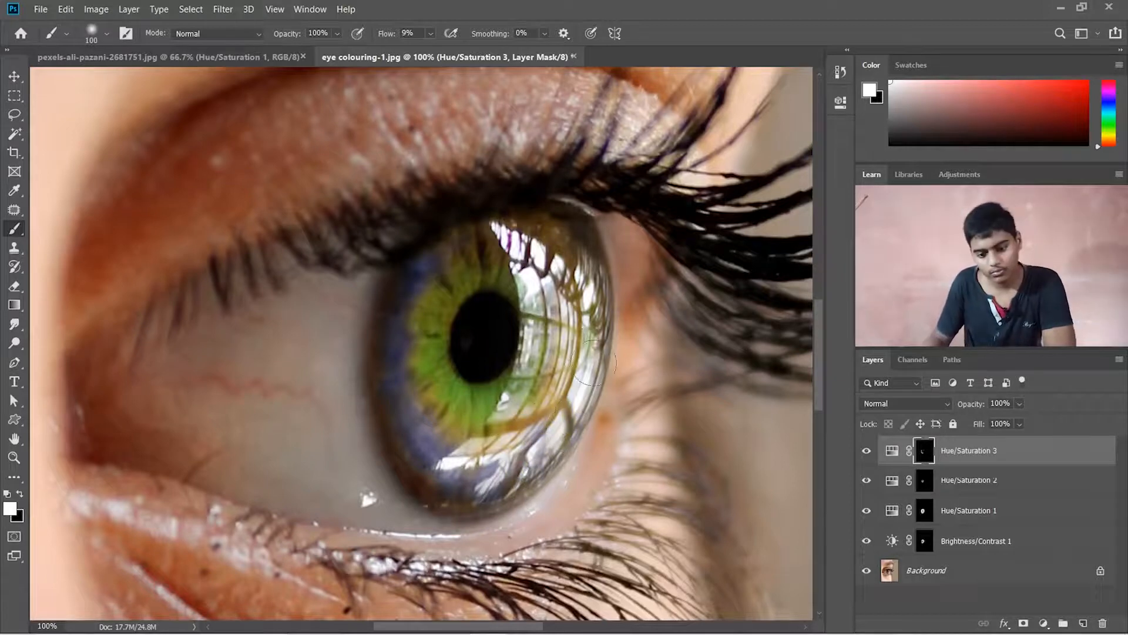
{"action": "mouse_move", "coordinate": [585, 239]}
{"action": "left_mouse_down"}
{"action": "mouse_move", "coordinate": [579, 262]}
{"action": "mouse_move", "coordinate": [605, 299]}
{"action": "mouse_move", "coordinate": [627, 303]}
{"action": "mouse_move", "coordinate": [611, 356]}
{"action": "left_mouse_up"}
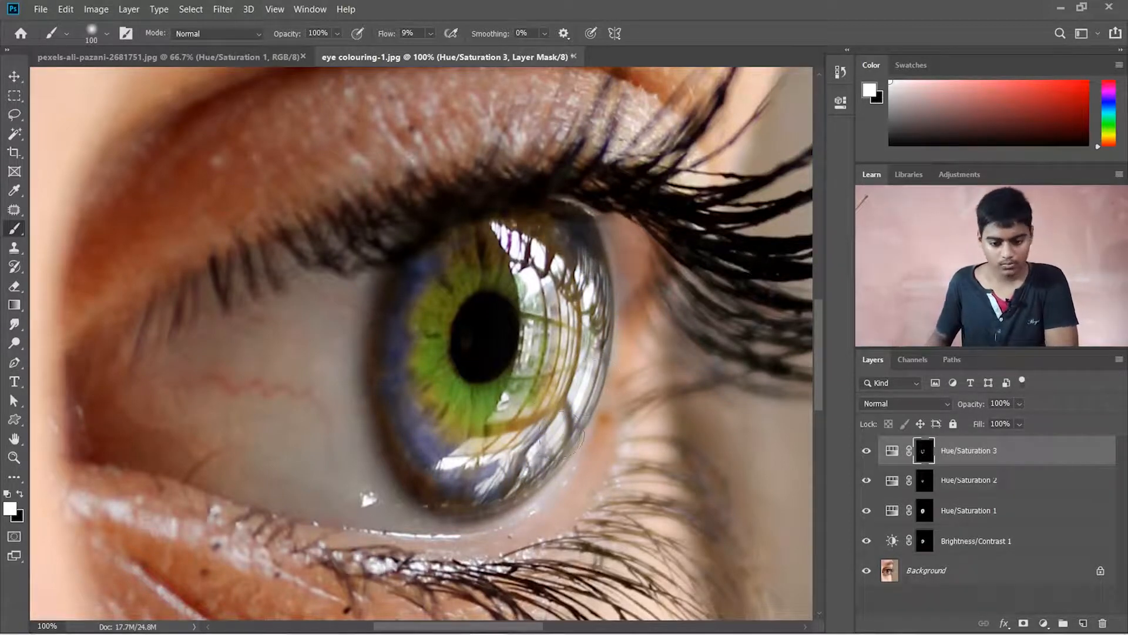
{"action": "mouse_move", "coordinate": [505, 474]}
{"action": "left_mouse_down"}
{"action": "mouse_move", "coordinate": [427, 470]}
{"action": "mouse_move", "coordinate": [399, 438]}
{"action": "mouse_move", "coordinate": [383, 389]}
{"action": "mouse_move", "coordinate": [384, 306]}
{"action": "mouse_move", "coordinate": [390, 426]}
{"action": "mouse_move", "coordinate": [380, 372]}
{"action": "mouse_move", "coordinate": [400, 456]}
{"action": "mouse_move", "coordinate": [430, 506]}
{"action": "mouse_move", "coordinate": [476, 510]}
{"action": "left_mouse_up"}
{"action": "key", "text": "x"}
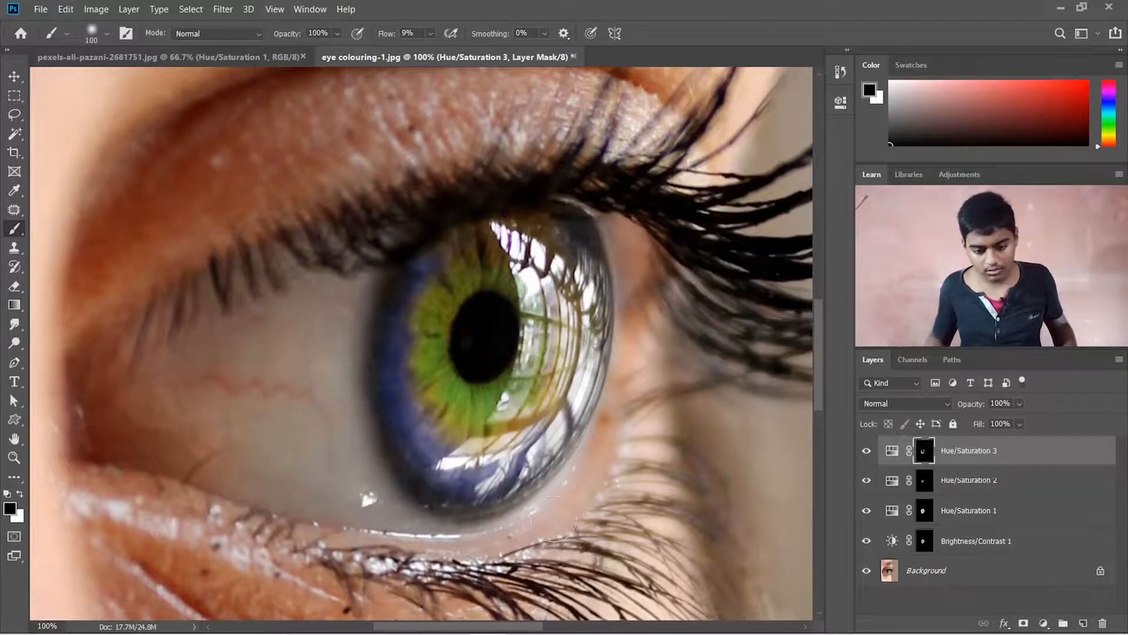
{"action": "mouse_move", "coordinate": [449, 284]}
{"action": "left_mouse_down"}
{"action": "mouse_move", "coordinate": [431, 266]}
{"action": "mouse_move", "coordinate": [442, 273]}
{"action": "mouse_move", "coordinate": [426, 319]}
{"action": "mouse_move", "coordinate": [428, 277]}
{"action": "mouse_move", "coordinate": [431, 323]}
{"action": "mouse_move", "coordinate": [387, 382]}
{"action": "mouse_move", "coordinate": [422, 423]}
{"action": "mouse_move", "coordinate": [447, 488]}
{"action": "mouse_move", "coordinate": [493, 494]}
{"action": "mouse_move", "coordinate": [512, 473]}
{"action": "left_mouse_up"}
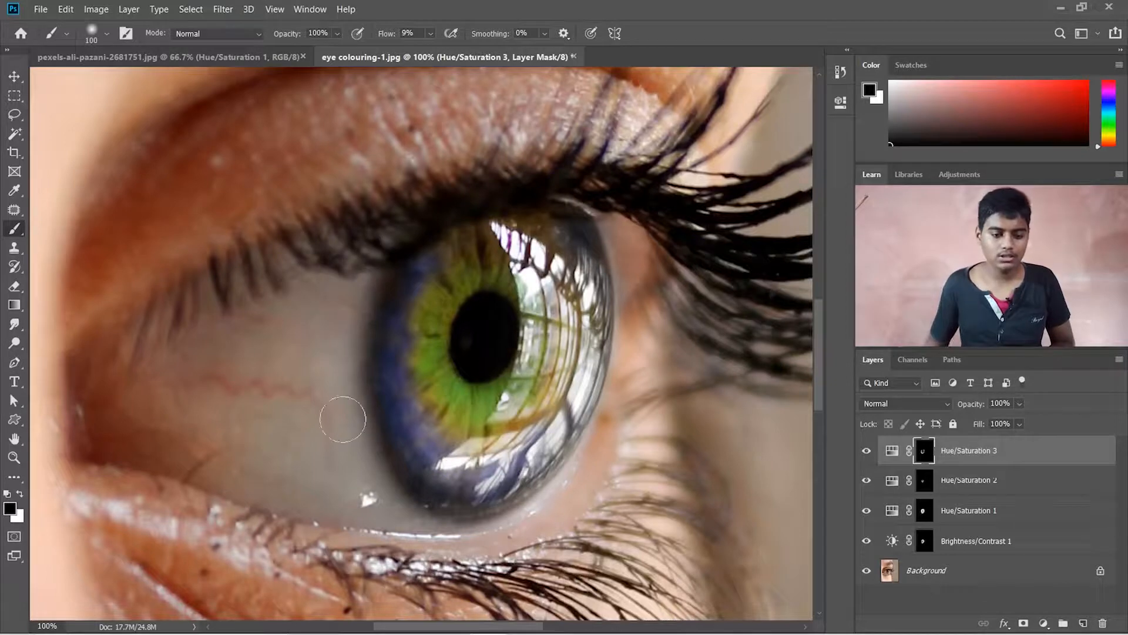
- Compare the recoloured eye with the original Background photo by toggling the adjustment layers' visibility
{"action": "key", "text": "ctrl+minus"}
{"action": "key", "text": "ctrl+minus"}
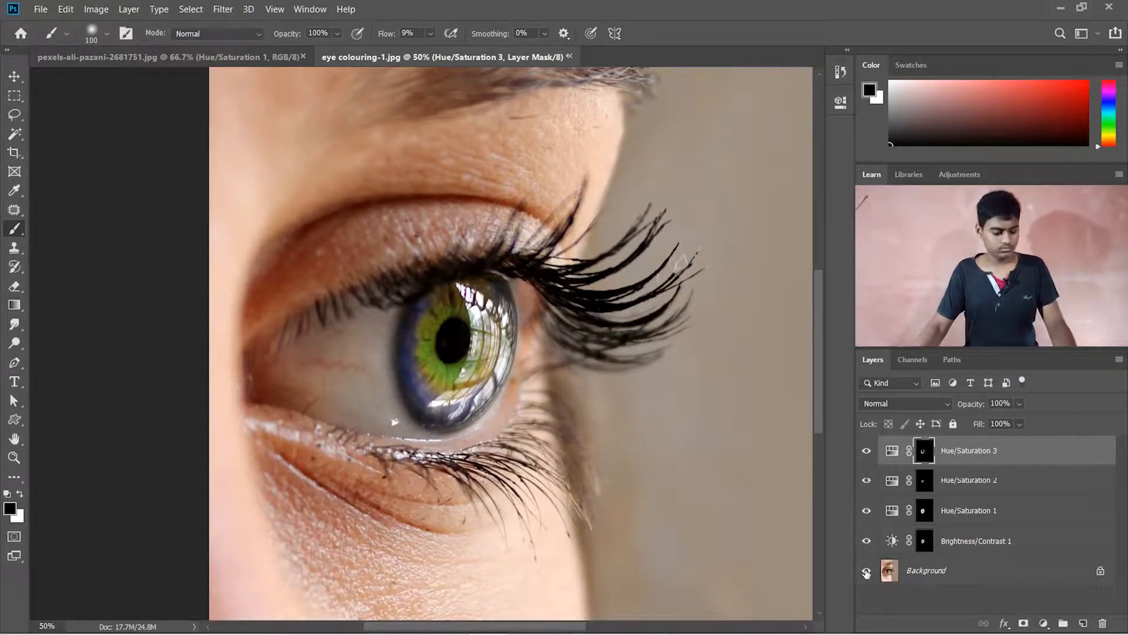
{"action": "key", "text": "x"}
{"action": "key", "text": "x"}
{"action": "key", "text": "x"}
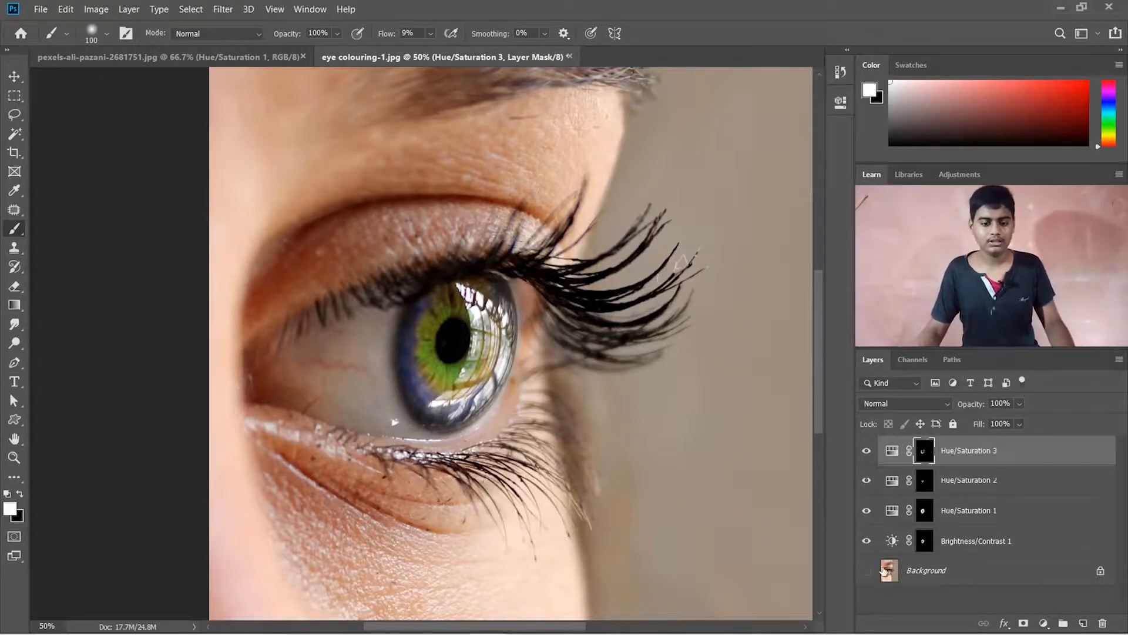
{"action": "left_click", "coordinate": [866, 571]}
{"action": "key", "text": "x"}
{"action": "left_click", "coordinate": [867, 572]}
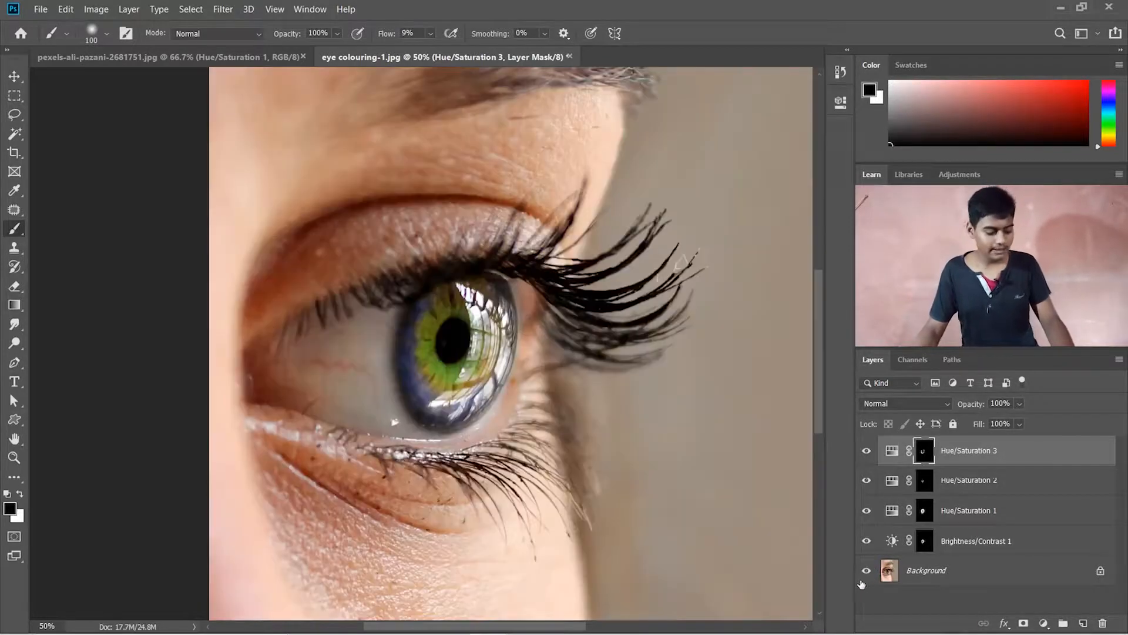